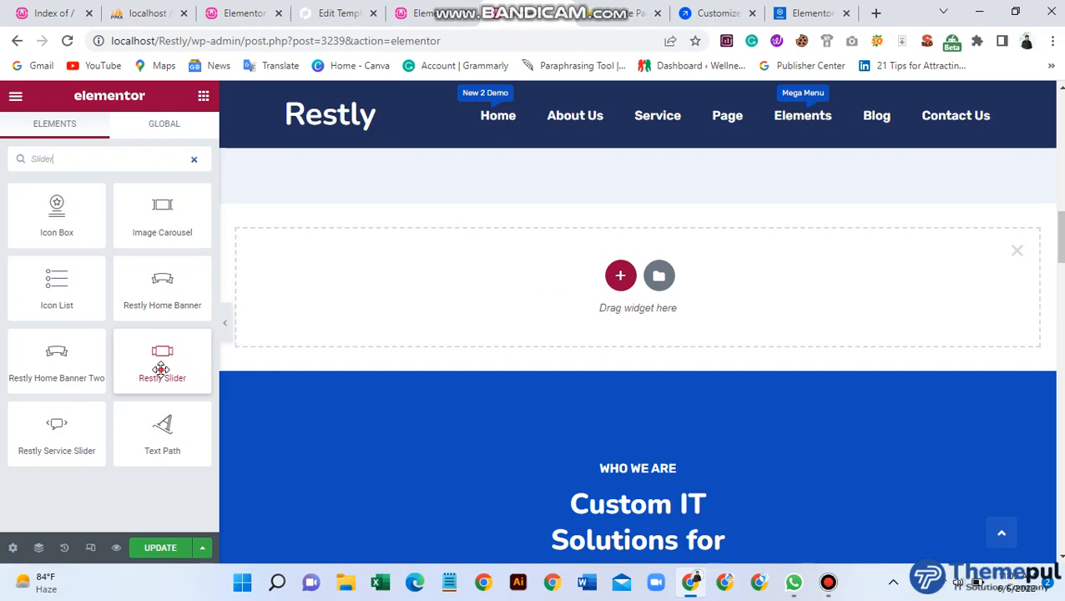
Add the Restly Slider widget to the empty section above the "Who We Are" section
left_click_drag(167, 363, 605, 269)
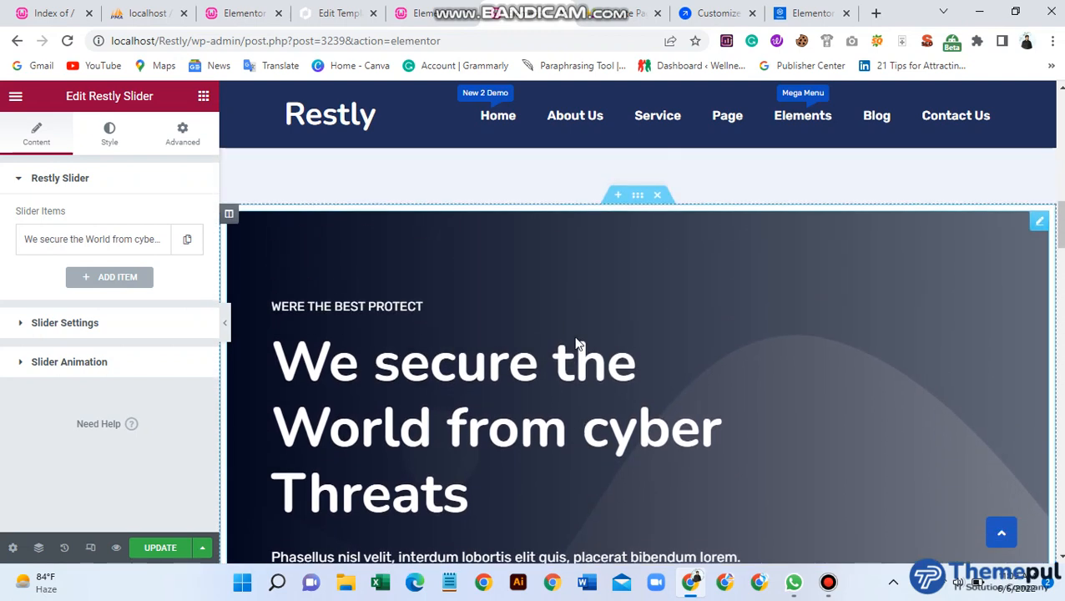
scroll(558, 328, "down", 2)
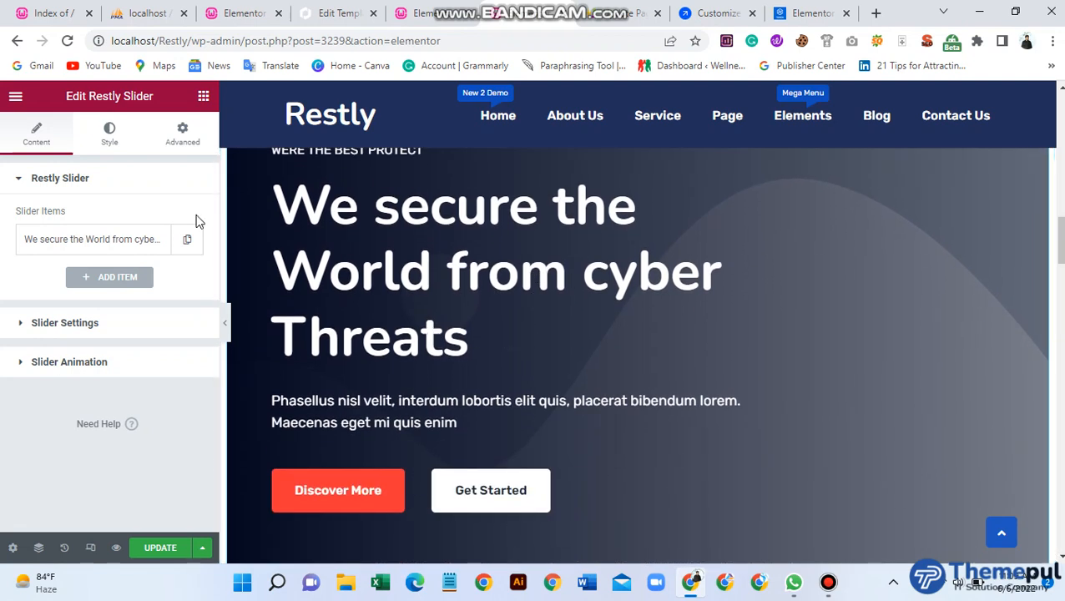
scroll(547, 309, "up", 1)
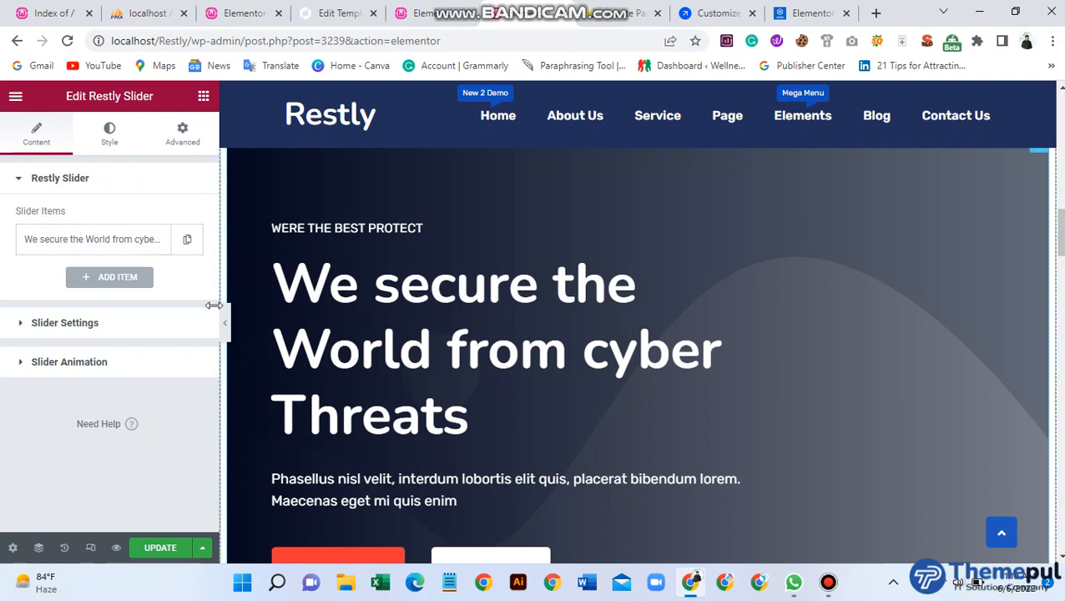
Insert the laptop picture with icon overlays from the media library as the slide item's image, and remove it again
left_click(96, 240)
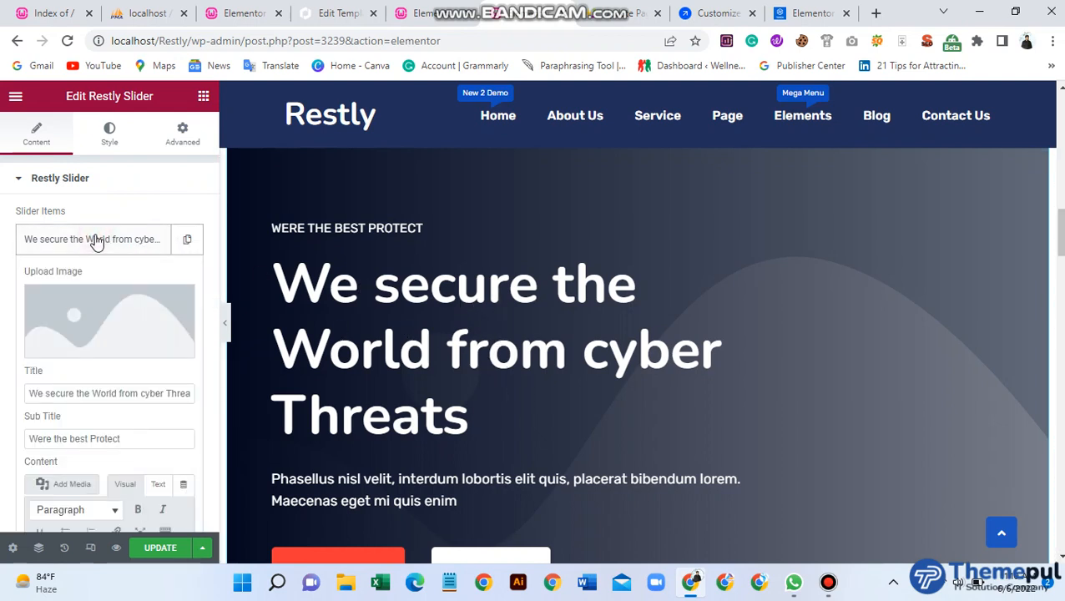
scroll(97, 240, "down", 1)
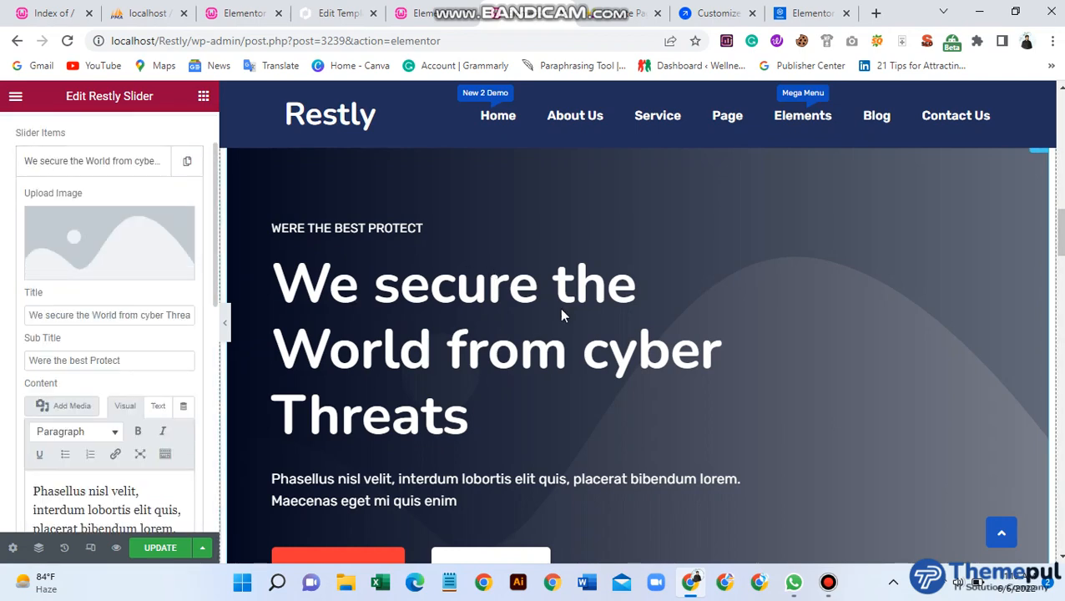
left_click(98, 243)
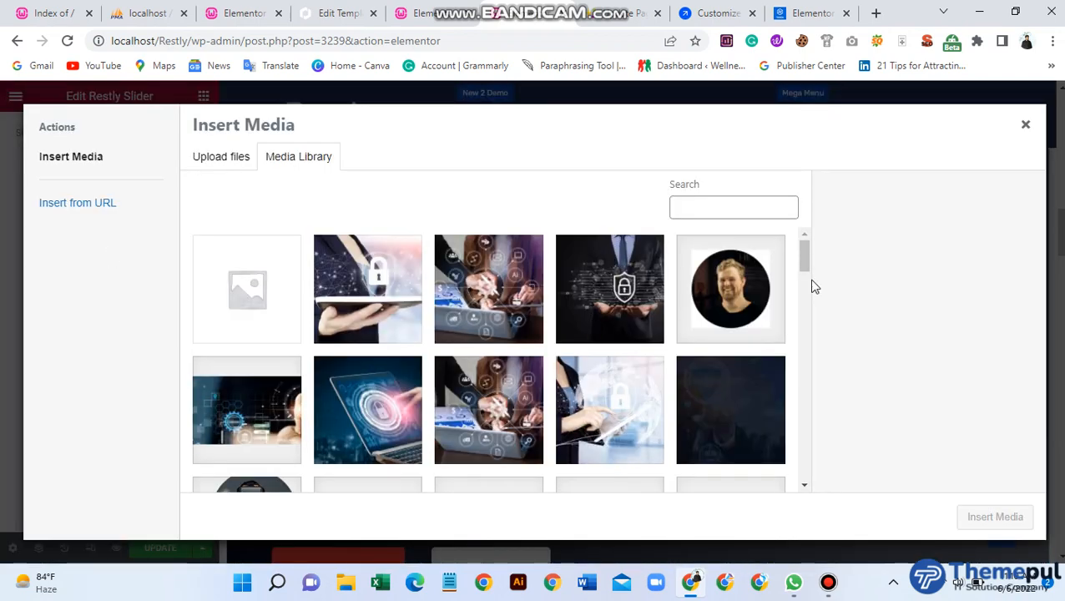
left_click(513, 296)
left_click(994, 517)
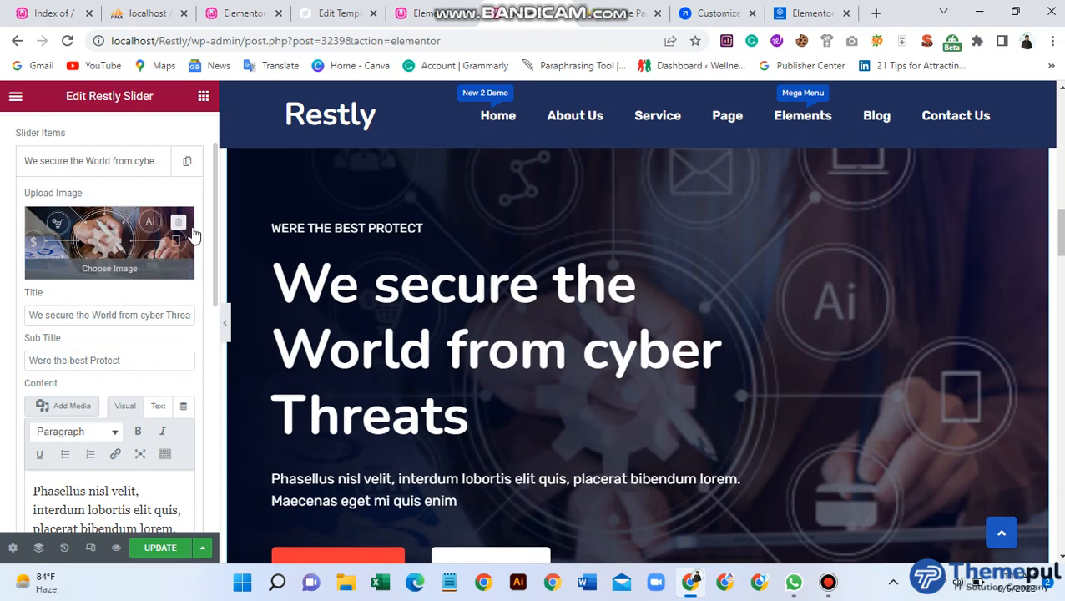
left_click(177, 226)
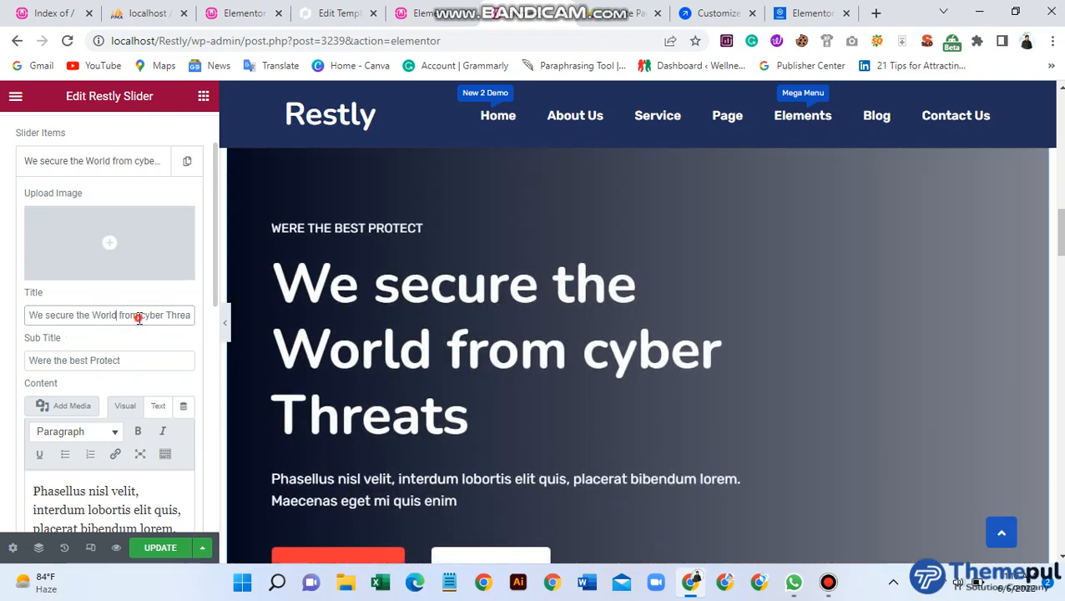
Delete the middle words of the slide item's title and undo the deletion
left_click_drag(139, 317, 84, 316)
key("BackSpace")
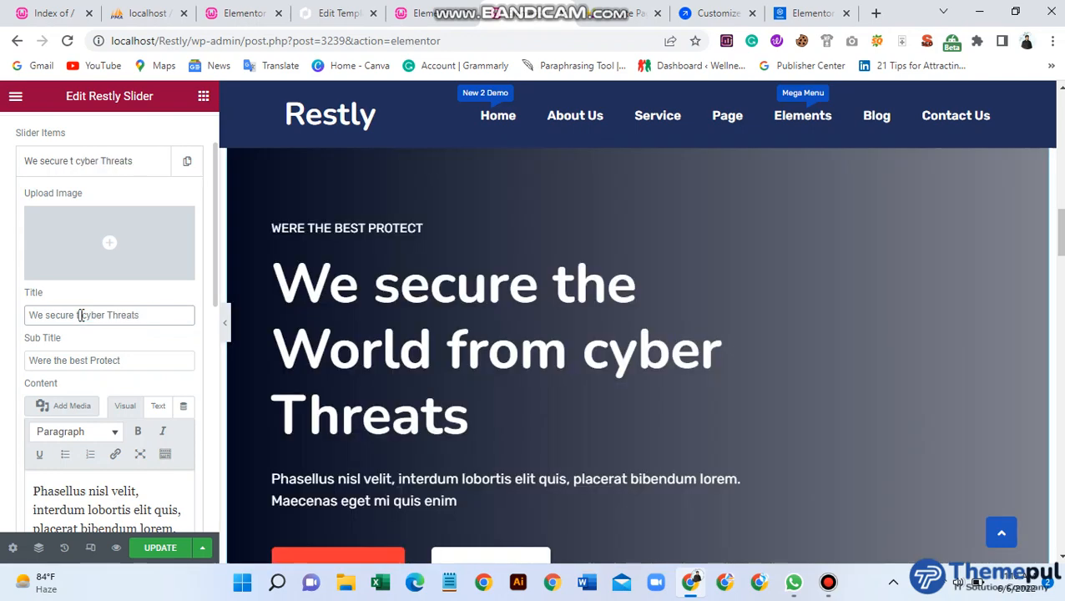
key("ctrl+z")
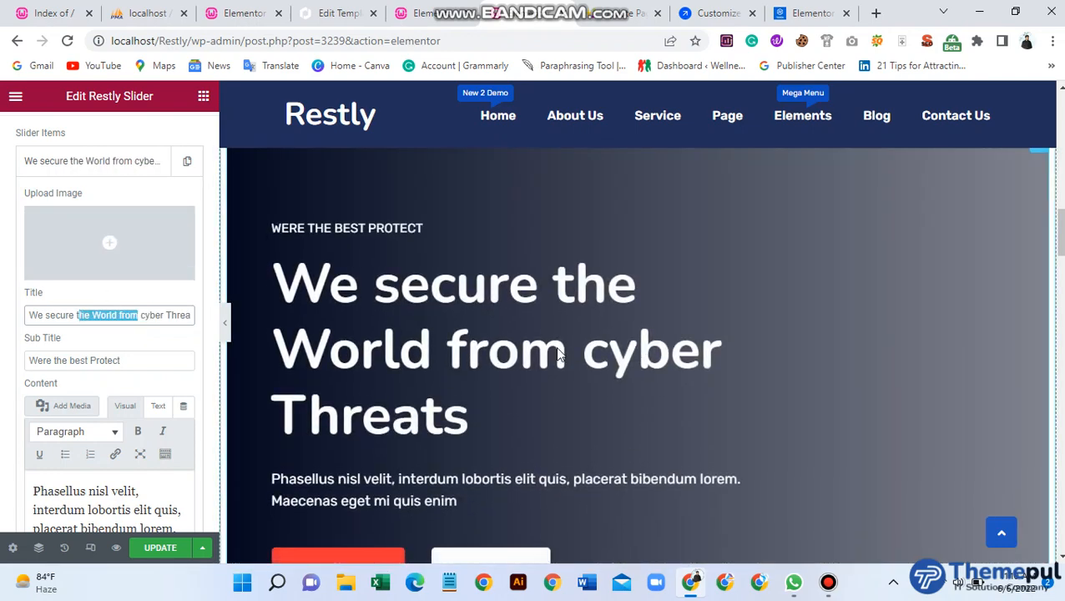
Review the slide item's subtitle and content text, and update the page
left_click(146, 359)
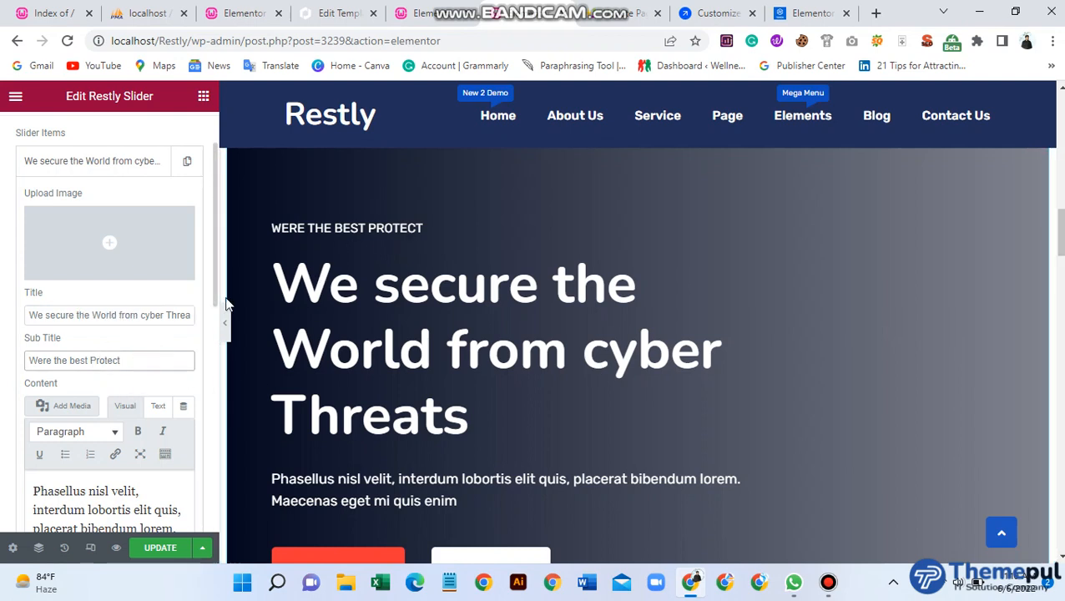
scroll(143, 353, "down", 1)
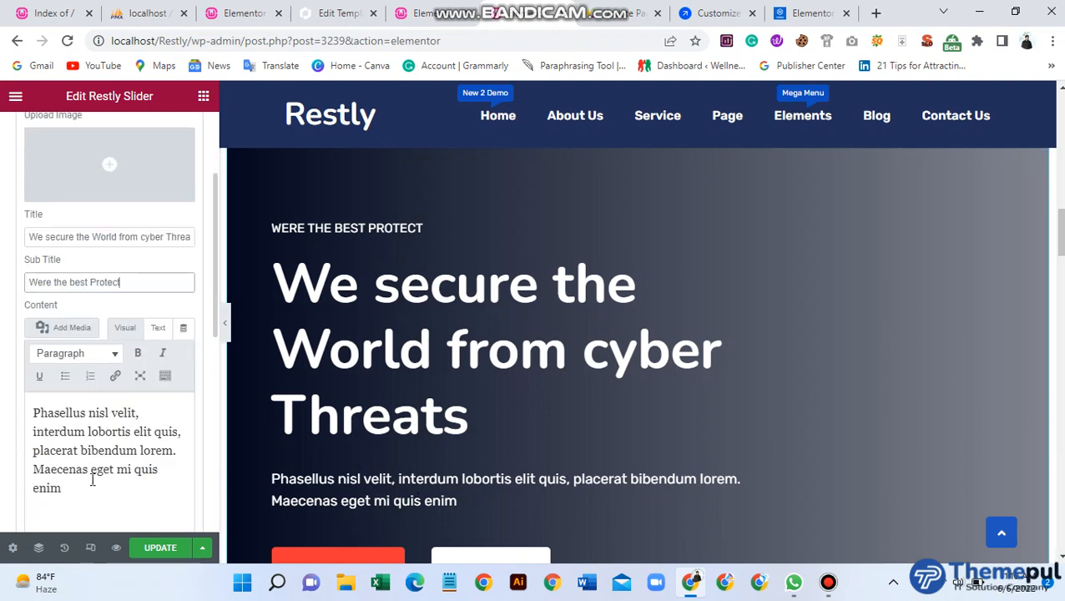
left_click_drag(62, 491, 34, 409)
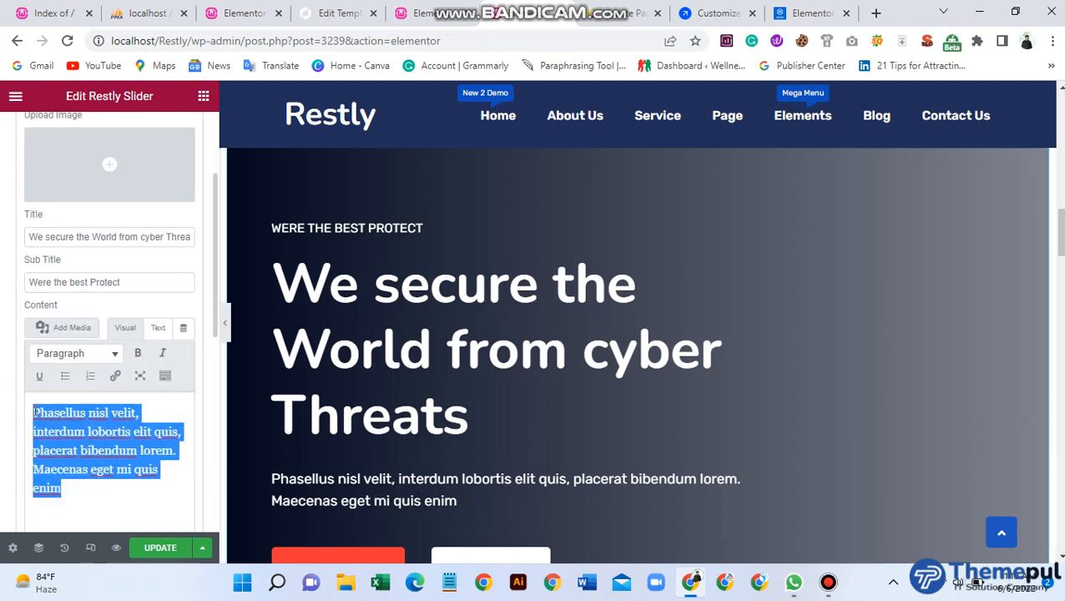
left_click(107, 430)
left_click_drag(98, 493, 38, 407)
left_click(68, 444)
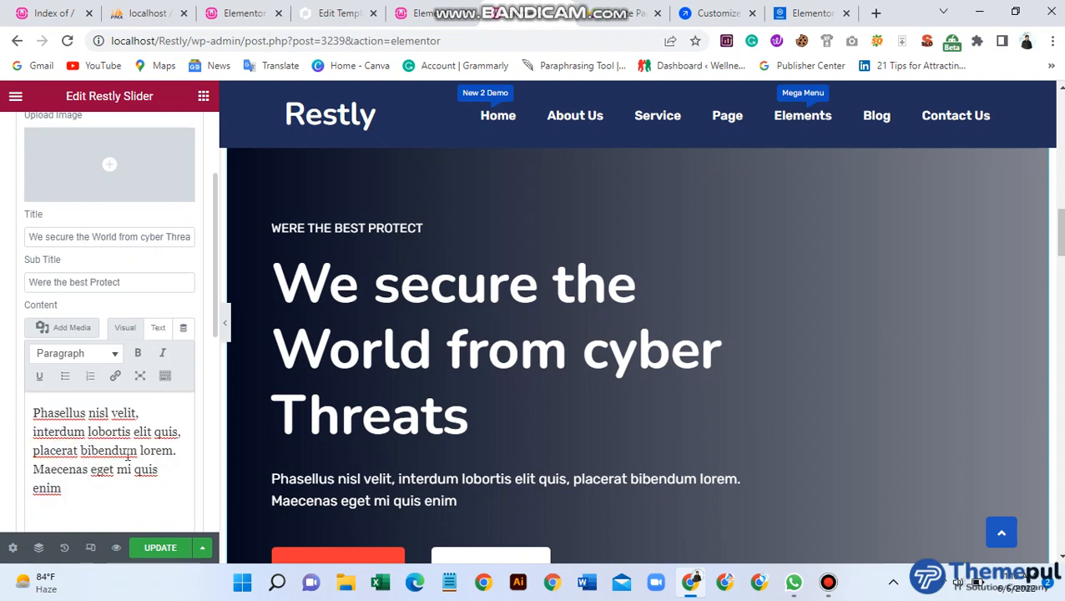
left_click(160, 550)
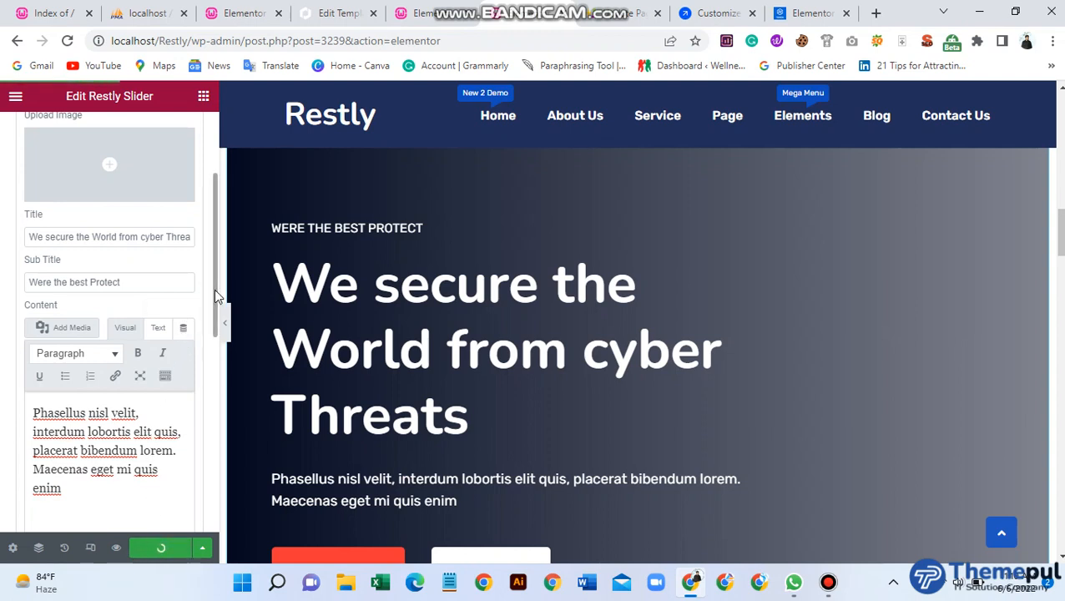
Hide the slide item's first button and show it again
left_click_drag(214, 296, 211, 435)
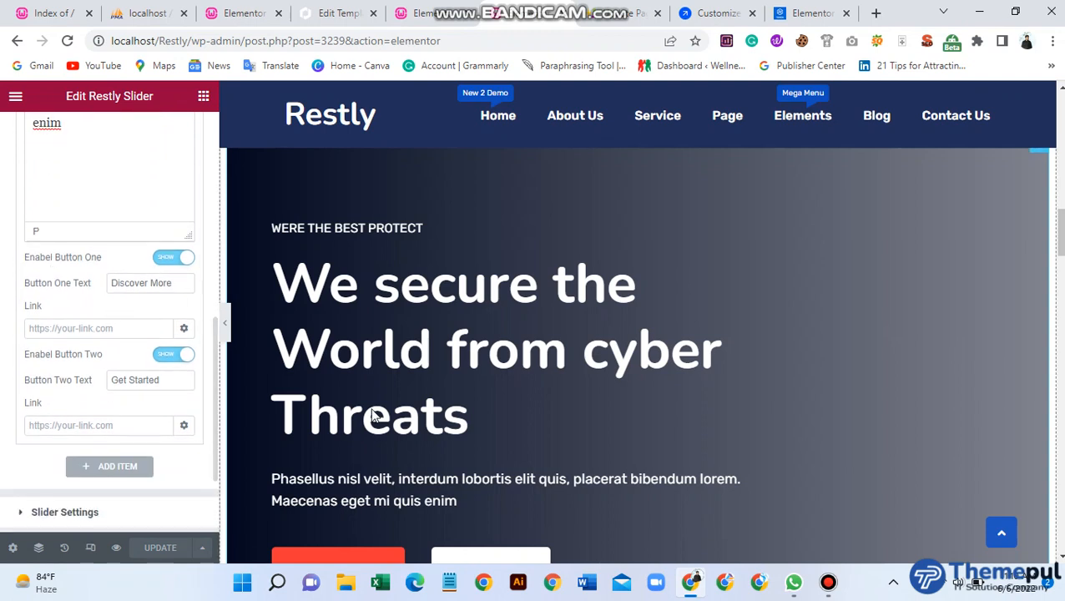
scroll(334, 415, "down", 2)
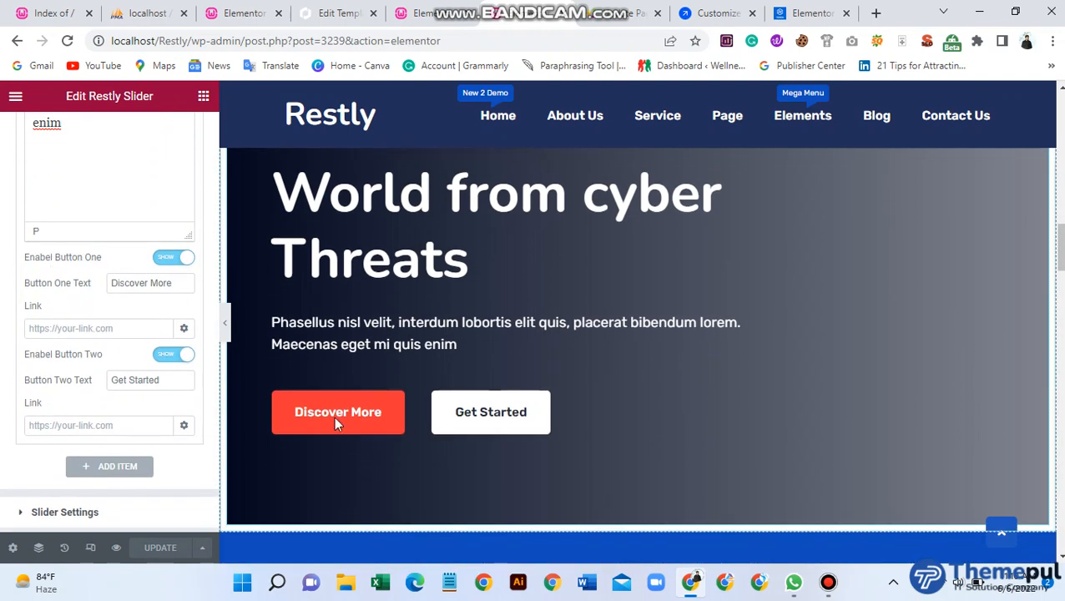
left_click(167, 259)
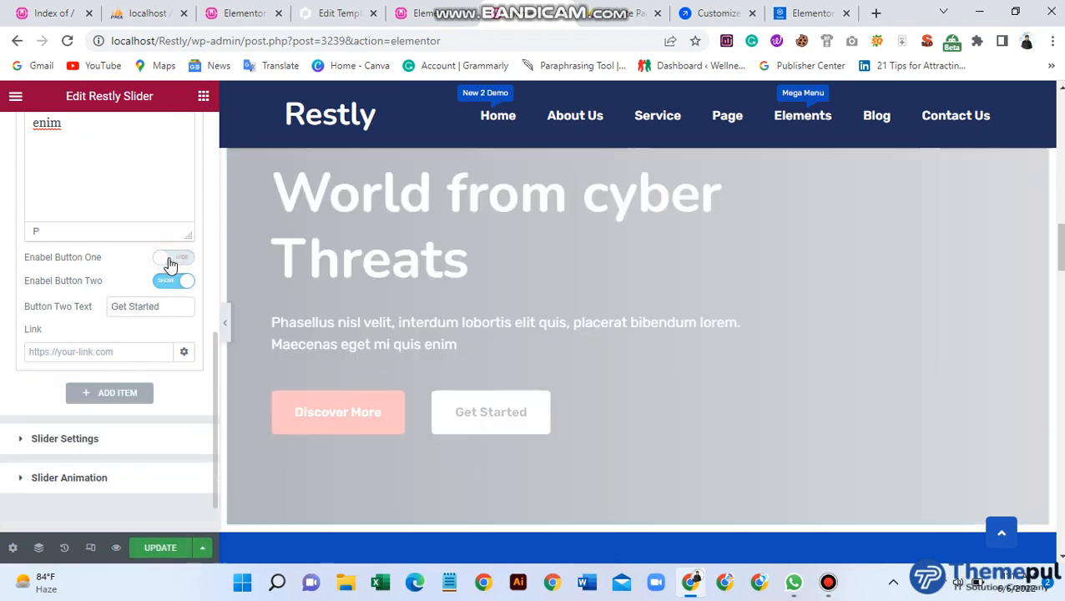
left_click(167, 259)
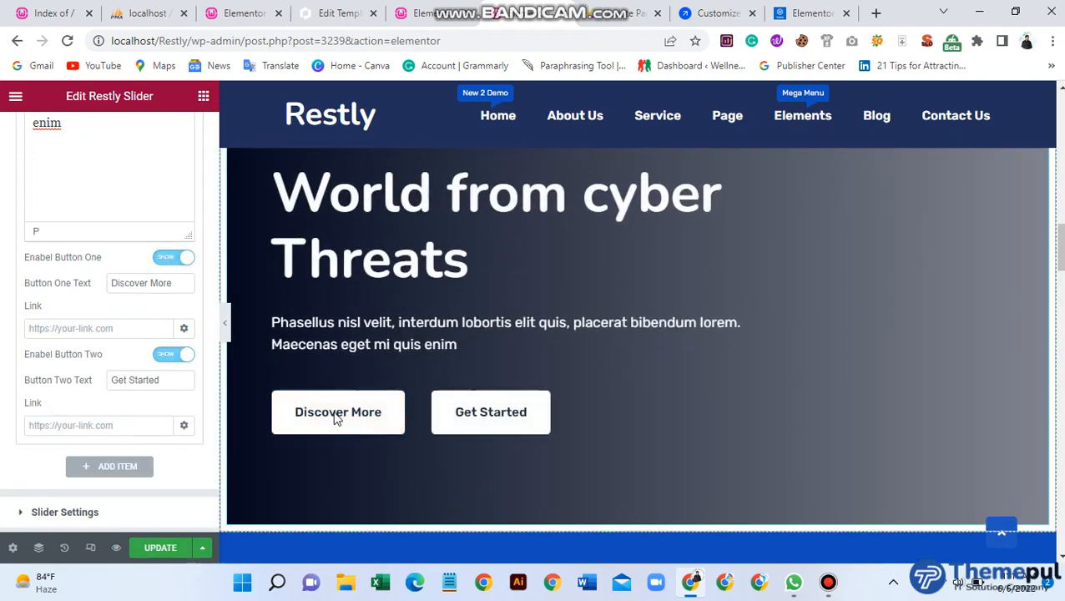
Examine the text and link fields of the slide item's two buttons
left_click(175, 286)
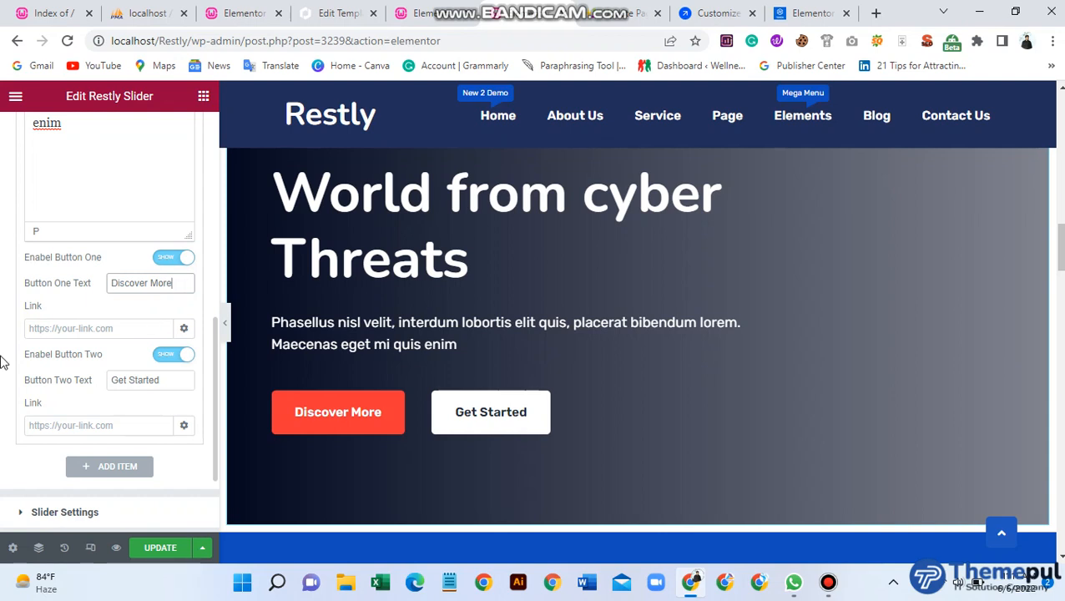
left_click(103, 329)
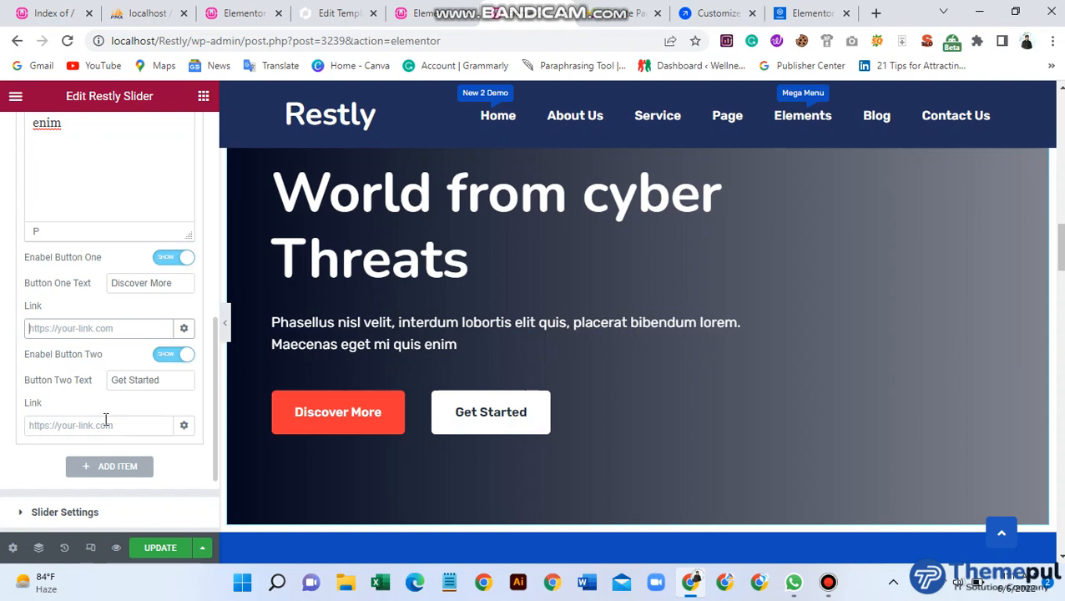
scroll(105, 419, "down", 1)
scroll(104, 414, "down", 1)
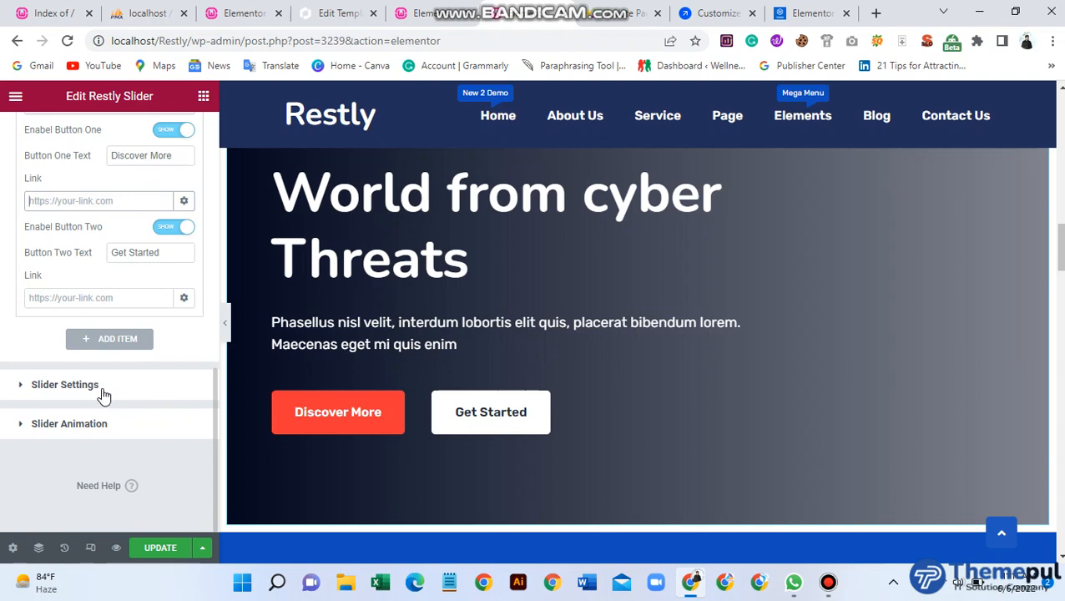
Try the circled right-arrow icon on button one in the slider settings, and remove it again
left_click(106, 389)
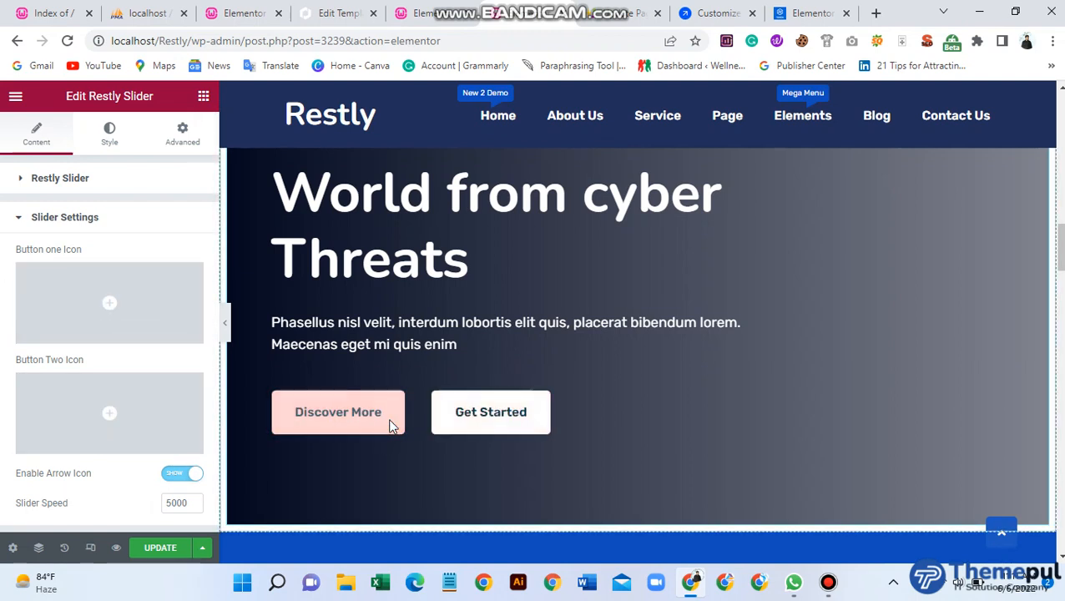
left_click(107, 301)
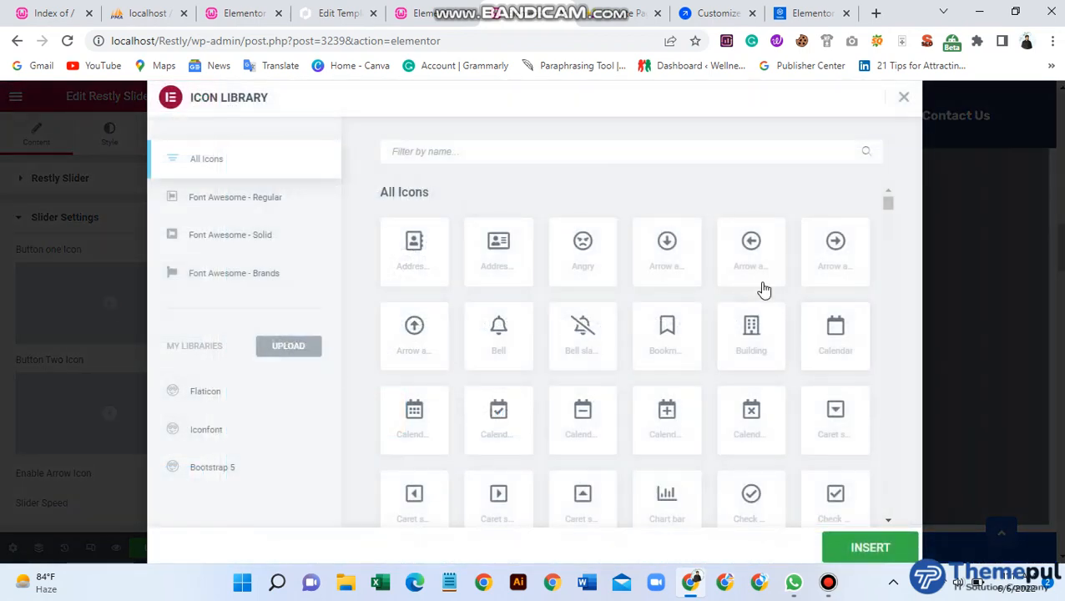
left_click(835, 249)
left_click(874, 538)
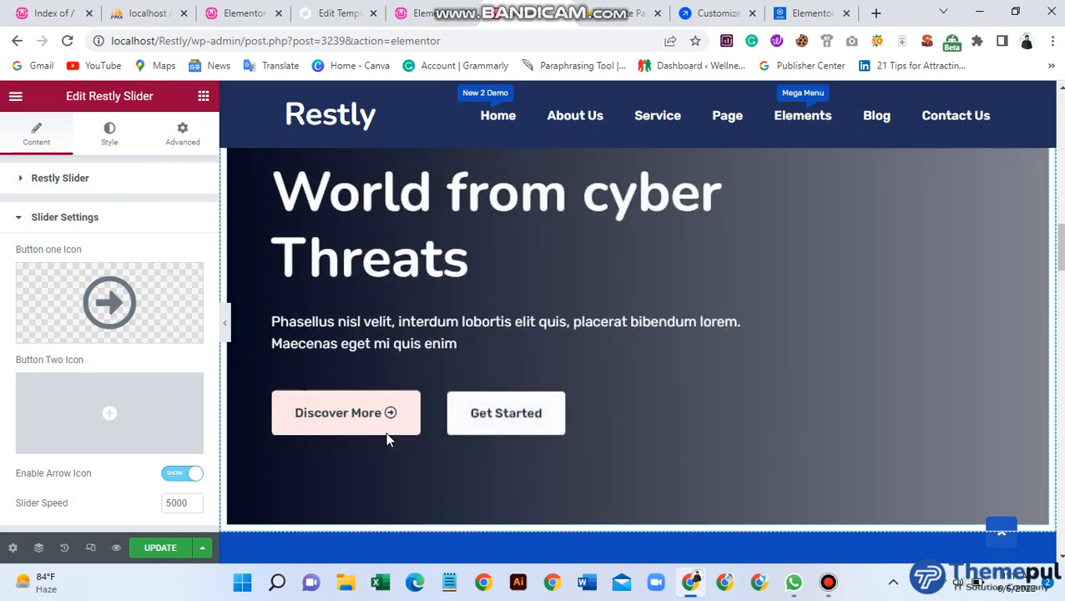
mouse_move(109, 410)
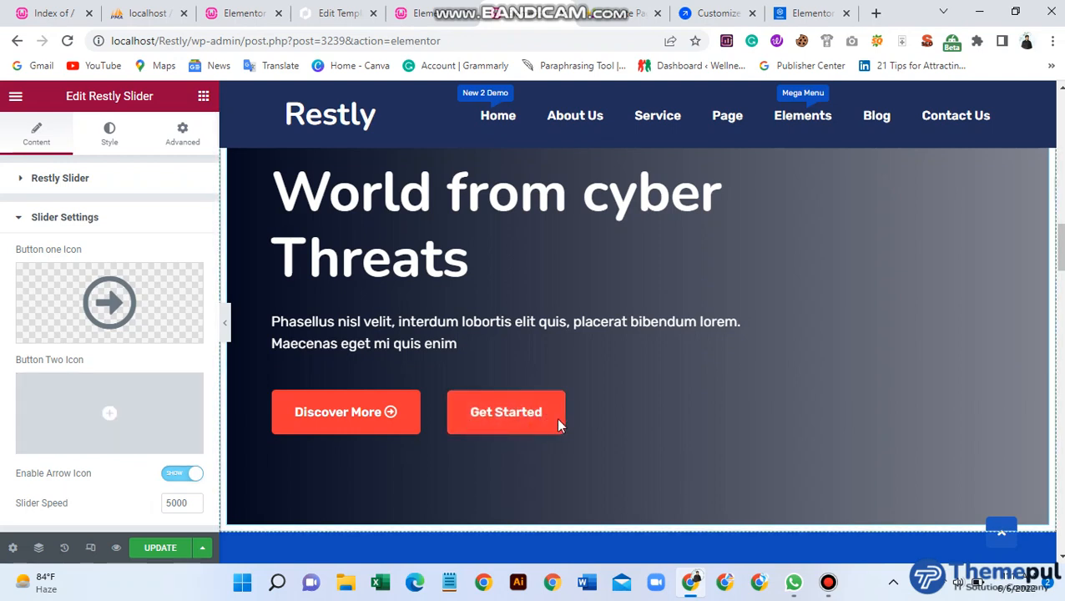
left_click(189, 279)
Try the bounceInRight and bounceIn animations on the slider
scroll(123, 434, "down", 3)
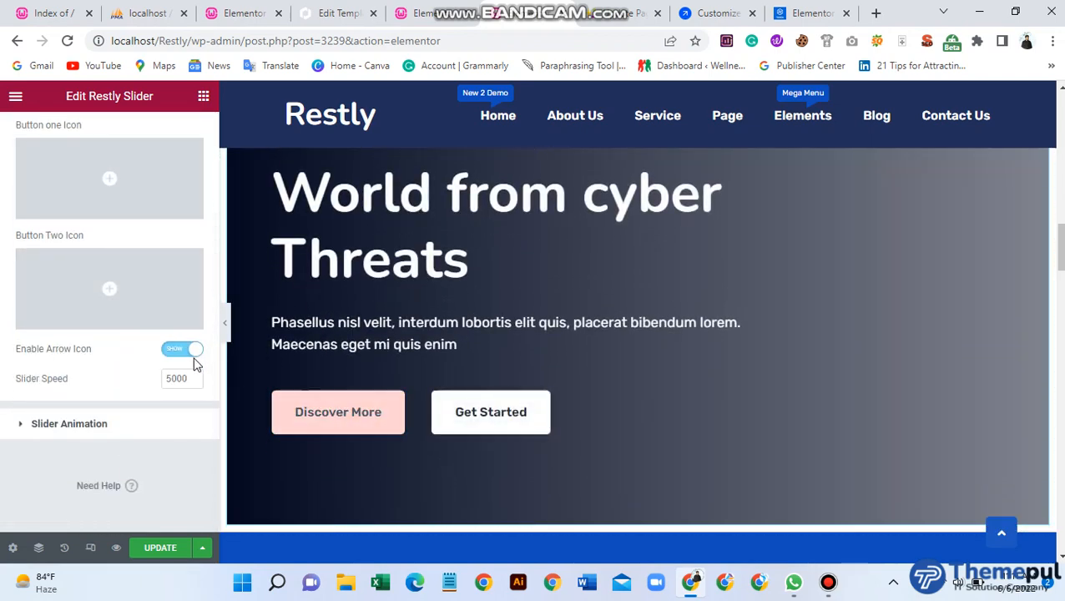
left_click(93, 425)
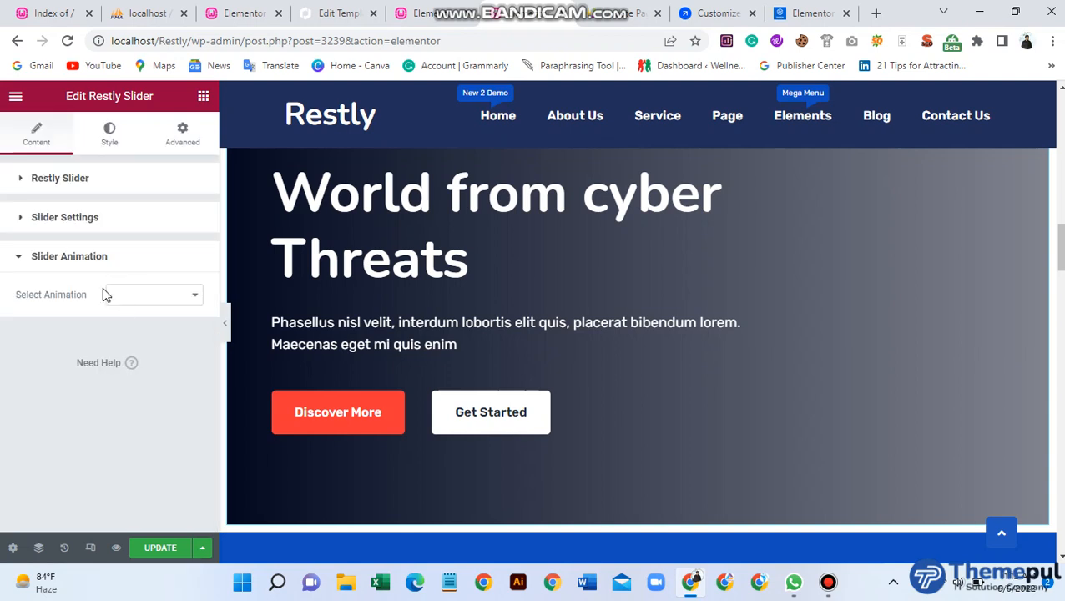
left_click(185, 302)
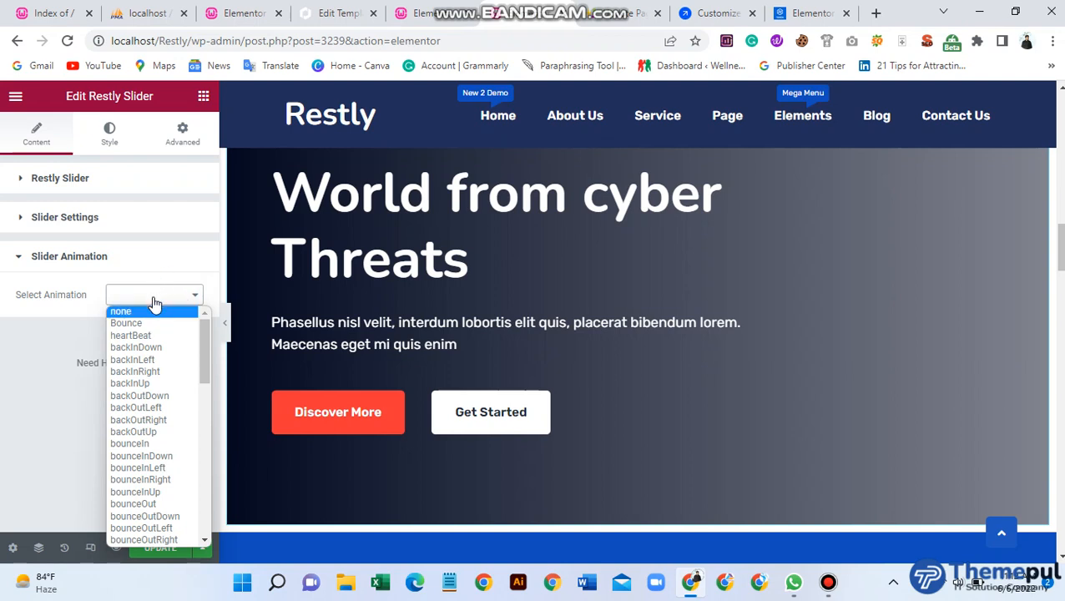
left_click(171, 480)
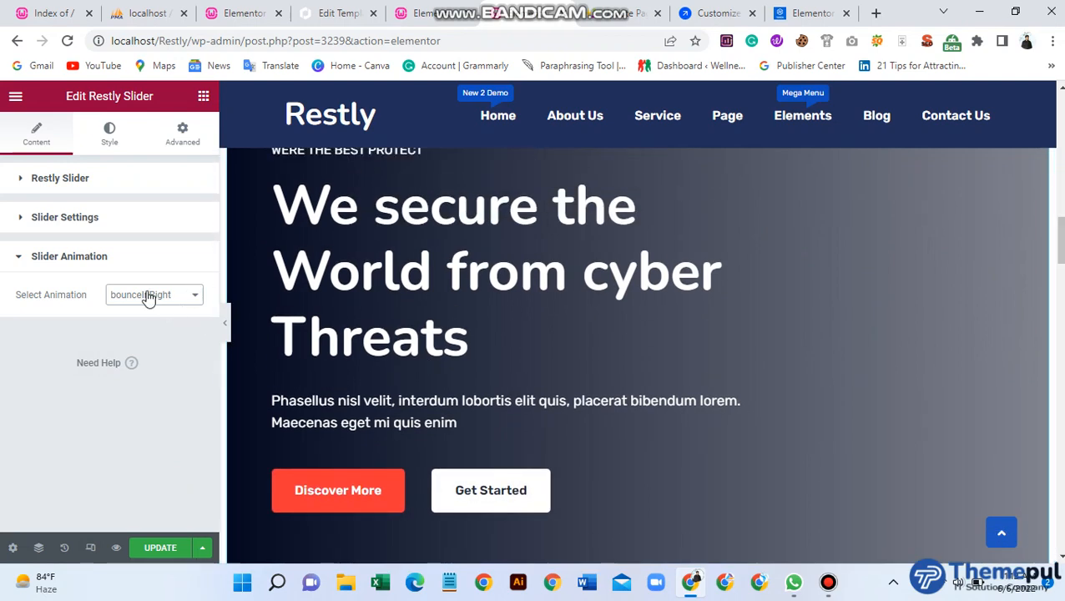
left_click(147, 294)
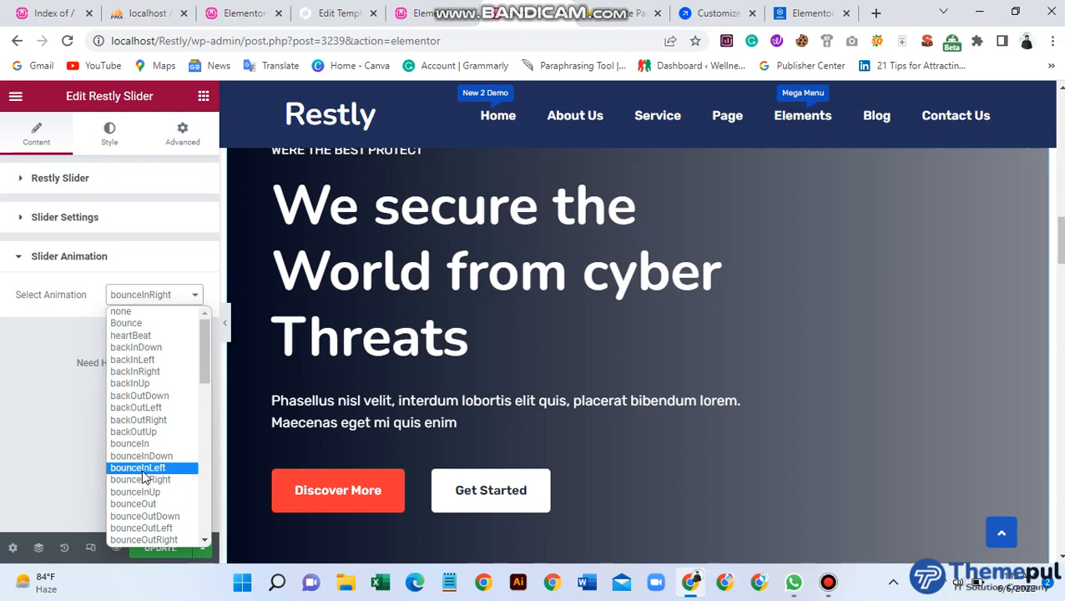
left_click(140, 443)
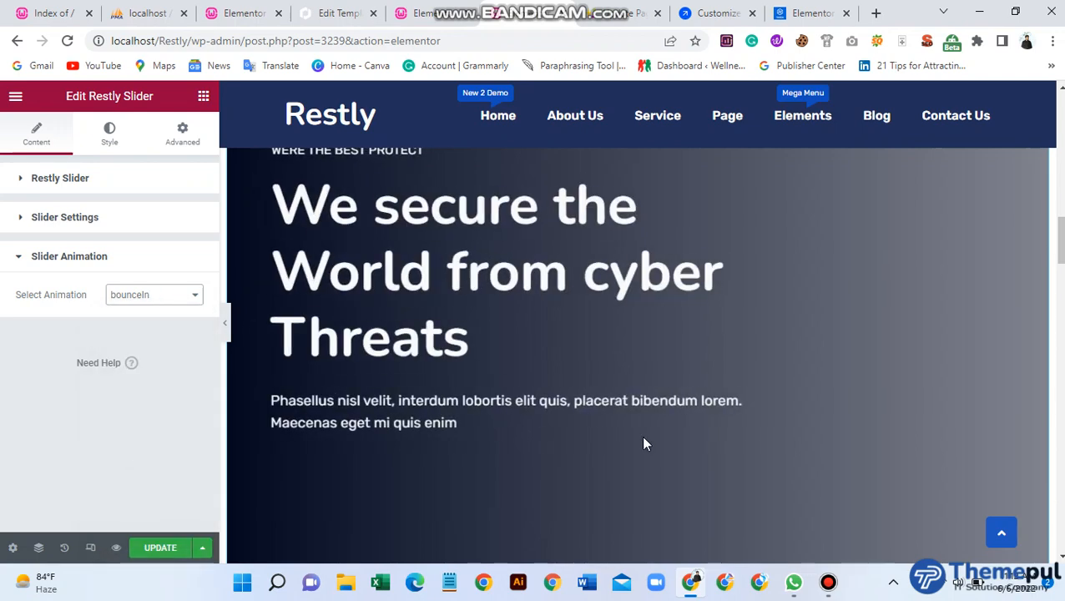
scroll(630, 452, "down", 2)
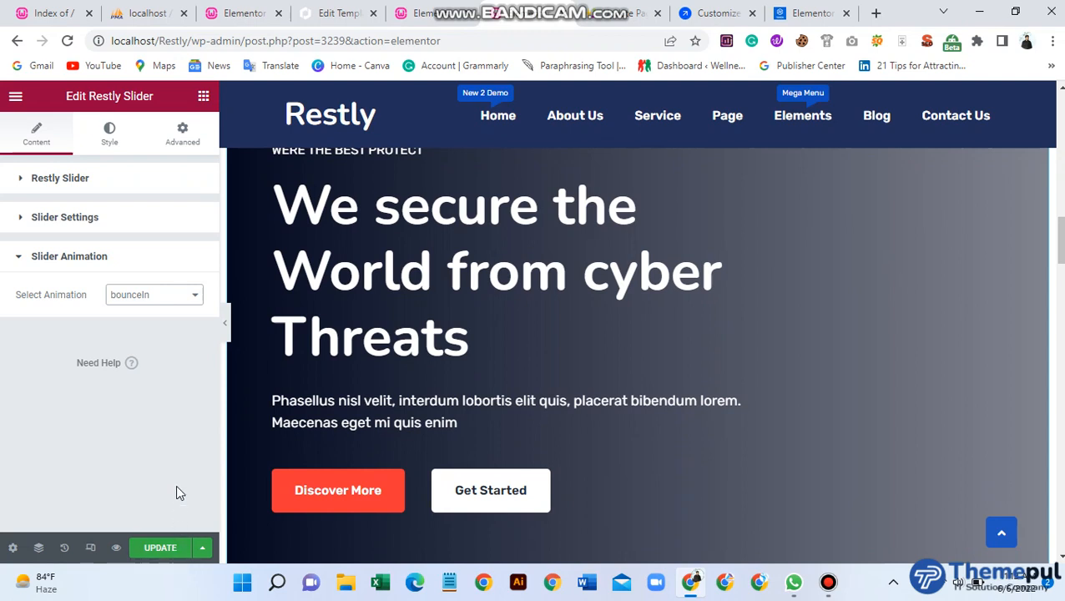
scroll(442, 333, "up", 2)
Set the slider animation to none
left_click(133, 296)
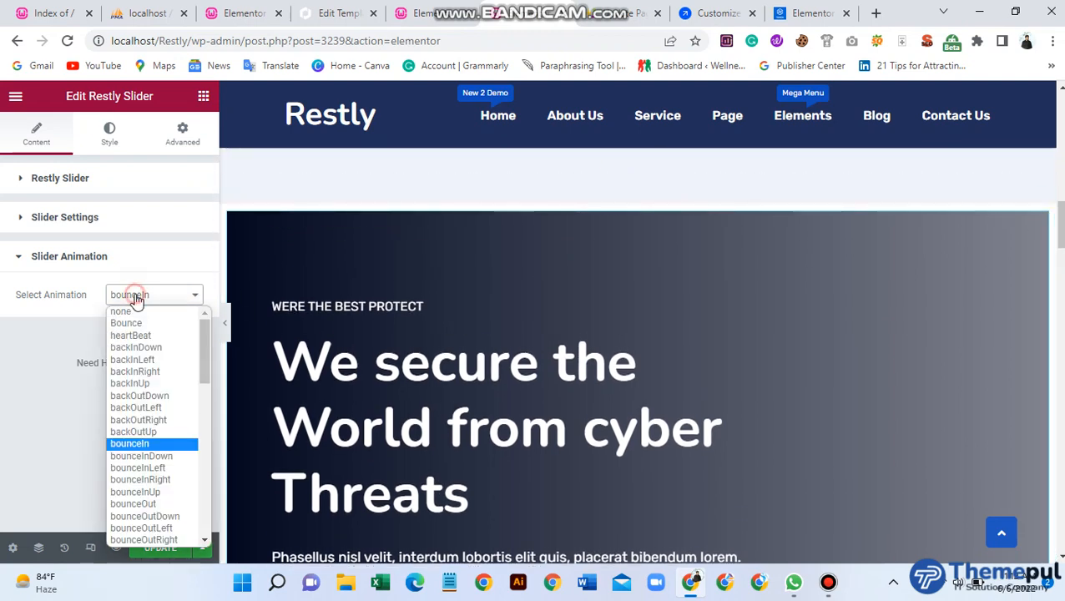
left_click(131, 311)
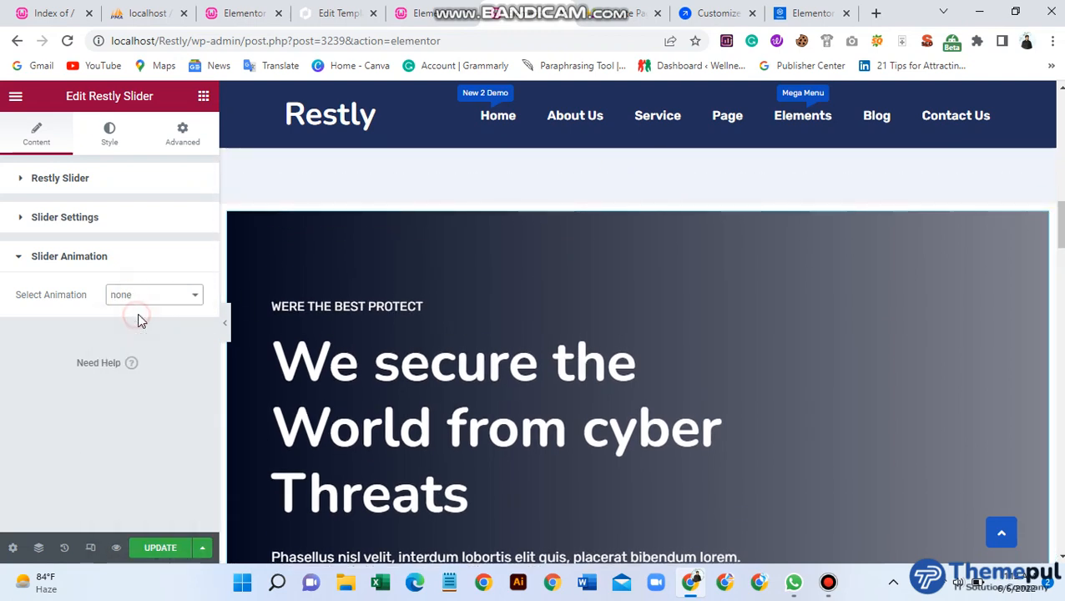
Try the center, justify and right alignments on the slider's content box, and set it back to left
left_click(107, 145)
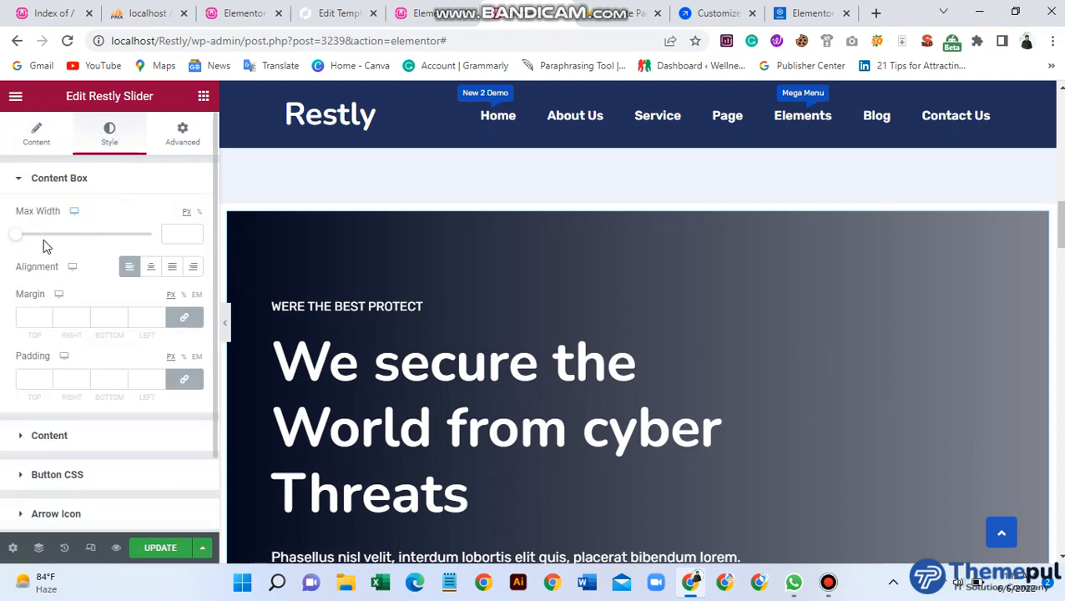
scroll(100, 382, "down", 1)
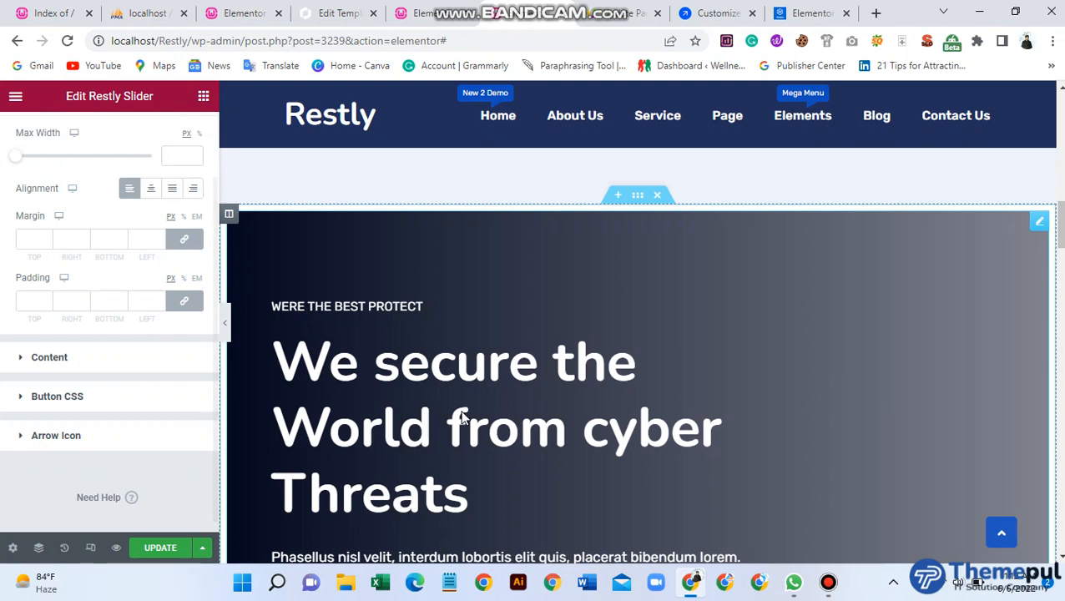
scroll(465, 419, "down", 2)
scroll(460, 413, "up", 2)
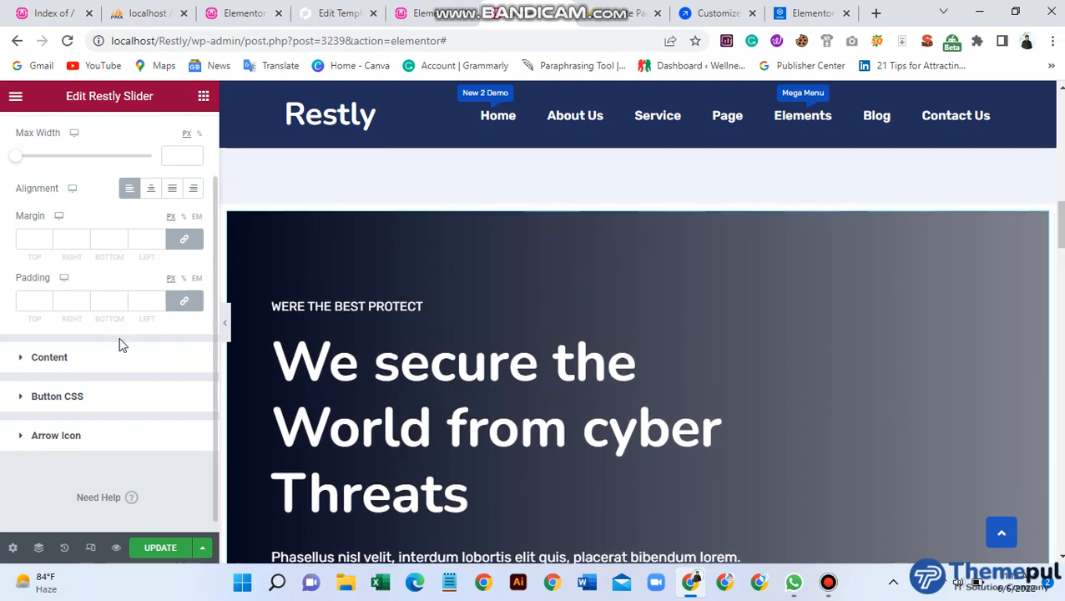
scroll(119, 345, "up", 1)
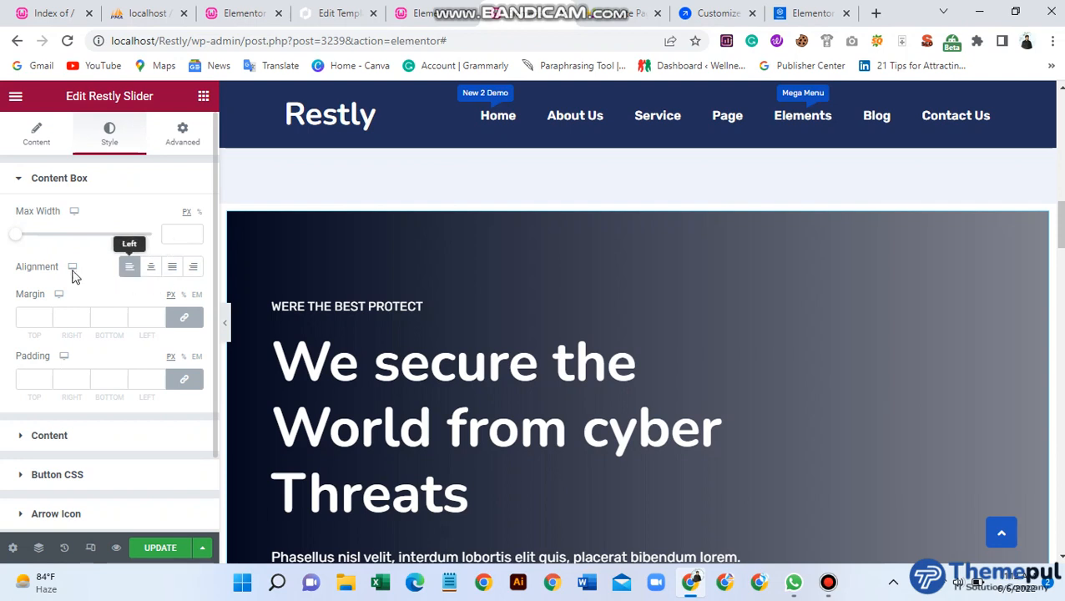
scroll(628, 457, "down", 1)
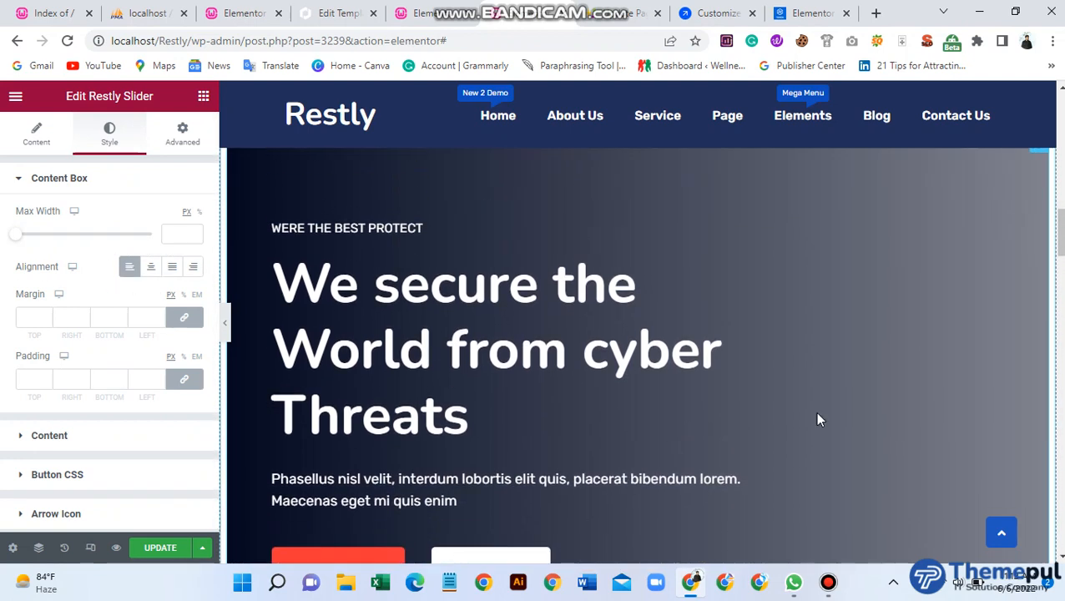
left_click(151, 271)
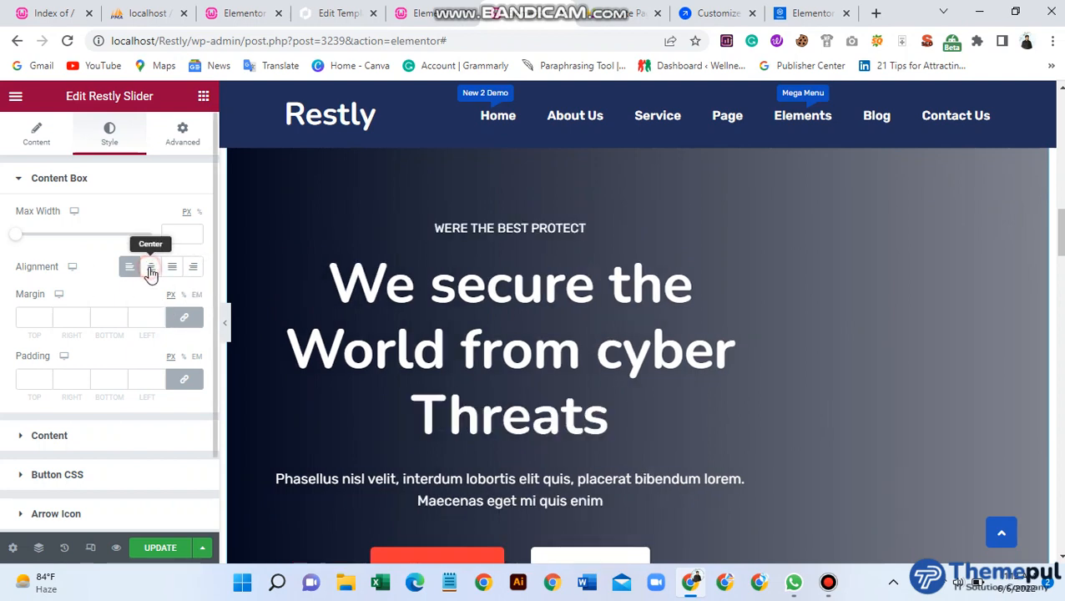
left_click(171, 271)
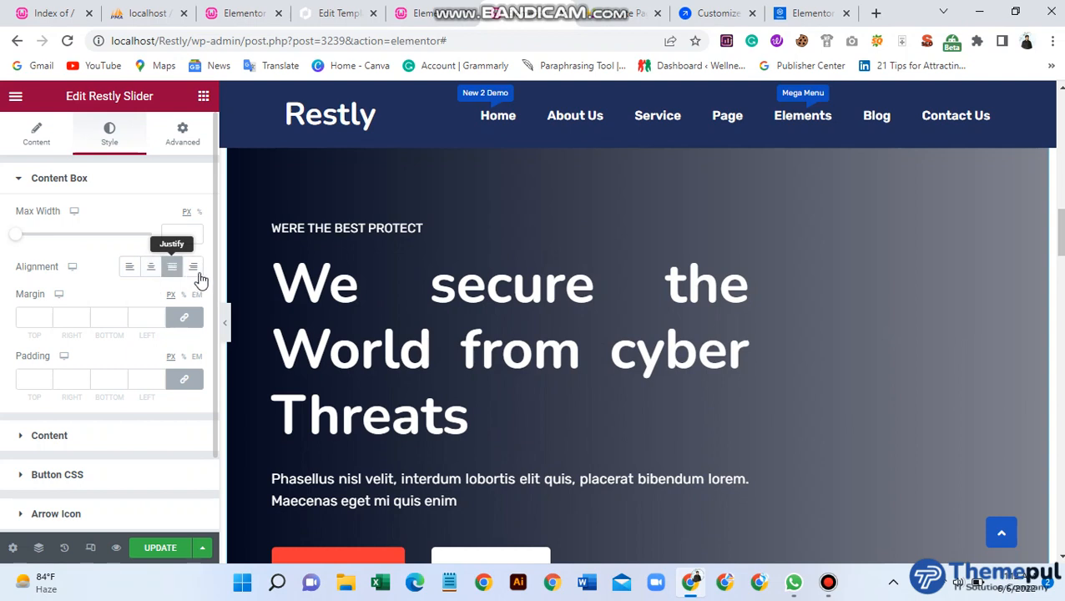
left_click(192, 272)
left_click(130, 267)
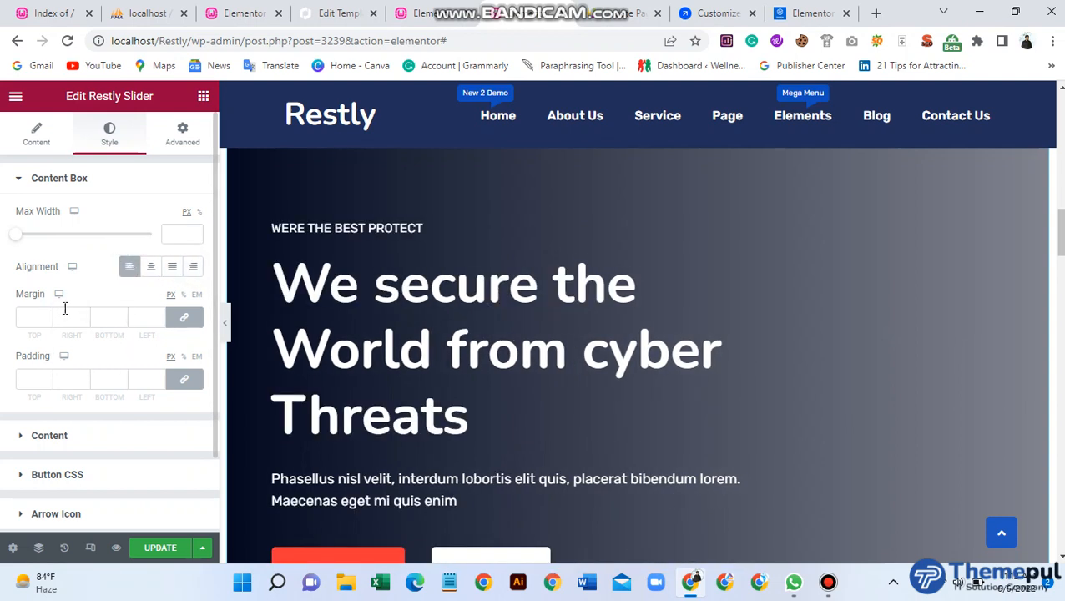
Unlink the content box's margin values, try a top margin of 100 px, and reset it to 0
left_click(184, 320)
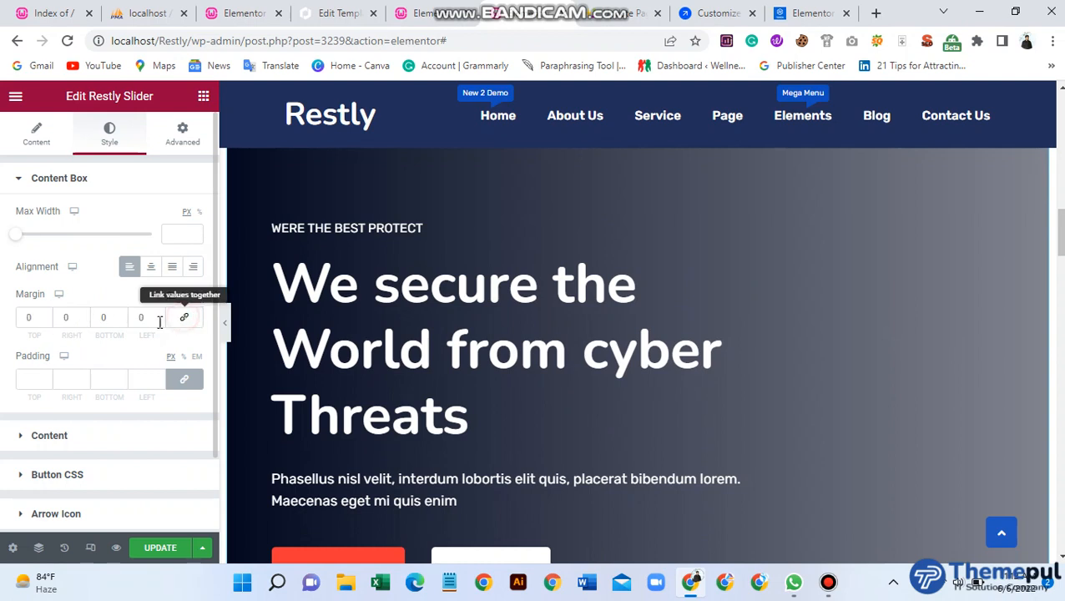
left_click(37, 315)
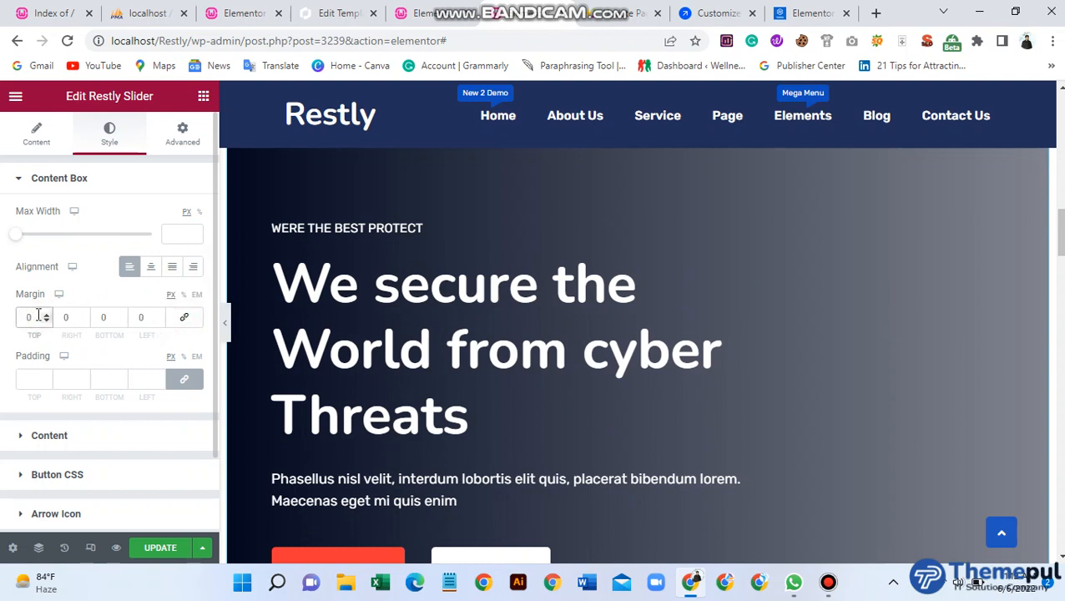
type("100")
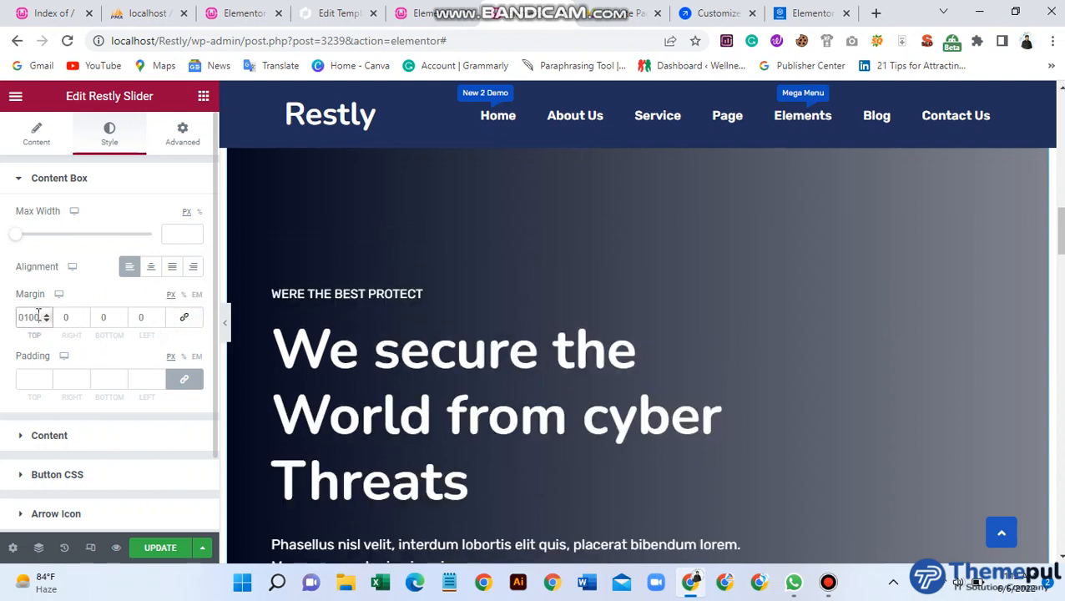
scroll(390, 354, "up", 3)
scroll(392, 325, "down", 1)
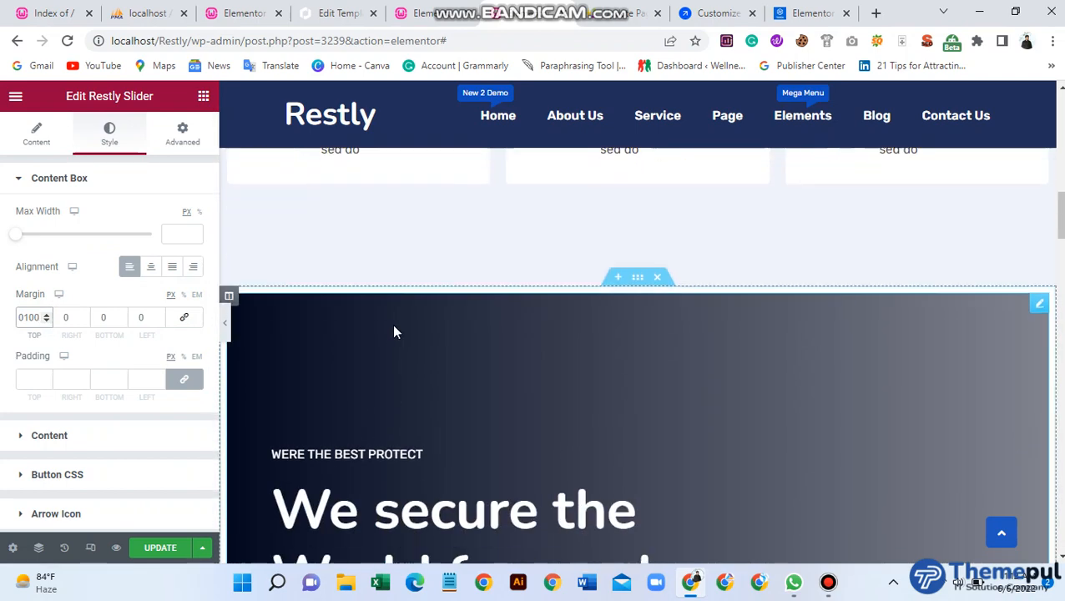
scroll(380, 397, "down", 6)
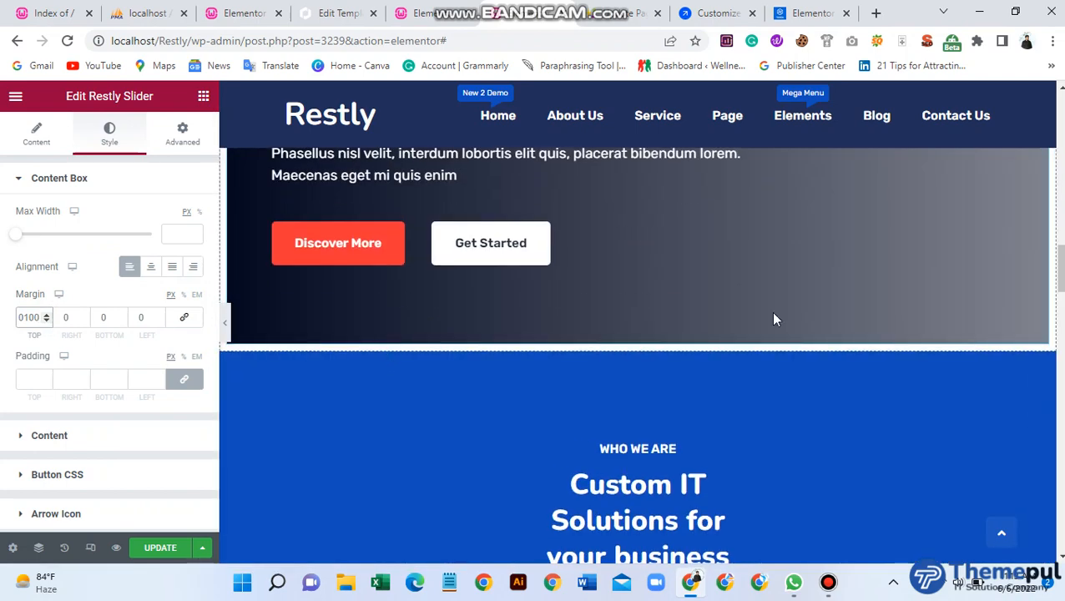
scroll(773, 316, "up", 3)
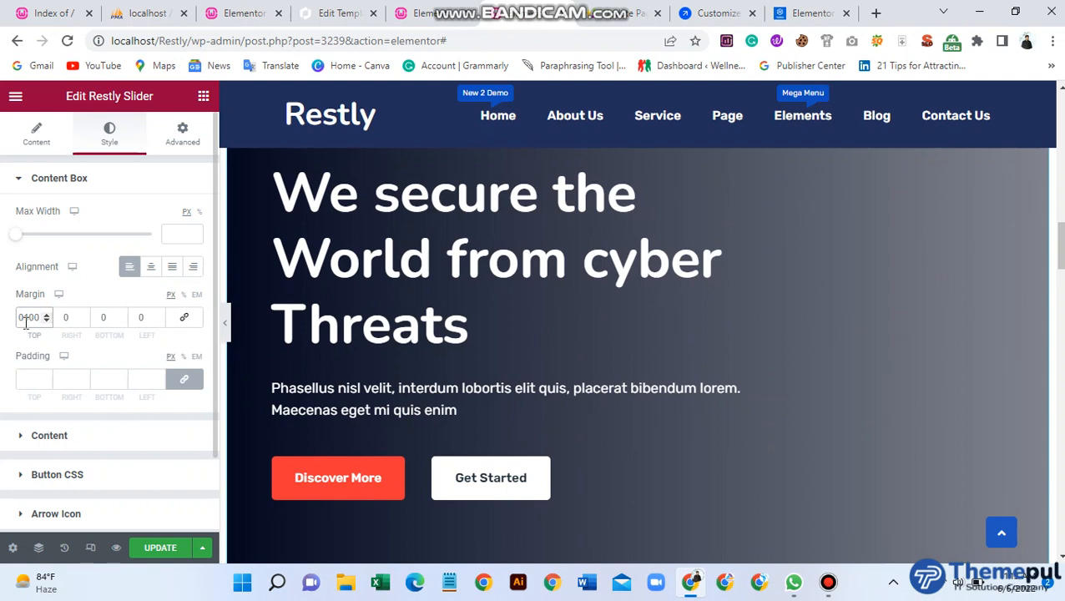
key("BackSpace")
key("BackSpace")
key("BackSpace")
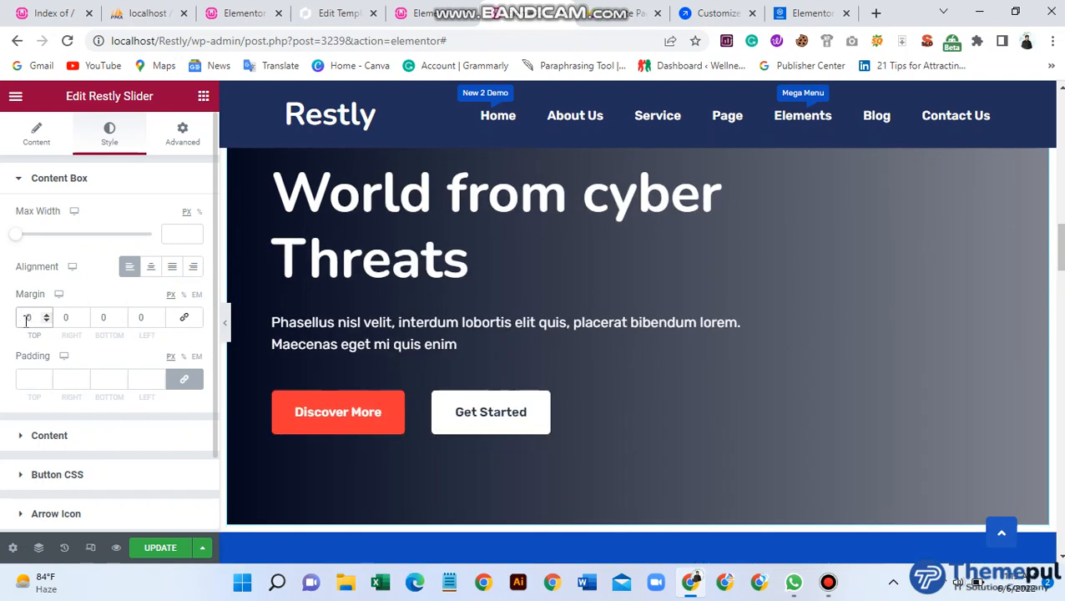
Unlink the content box's padding values, try a top padding of 200 px, and reset it to 0
left_click(184, 379)
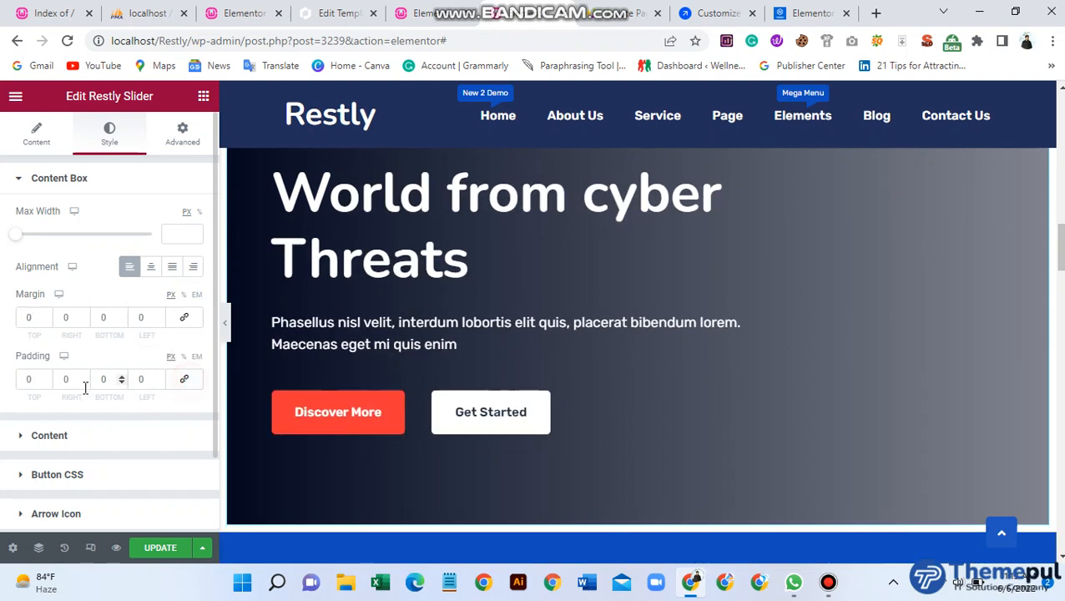
left_click(27, 379)
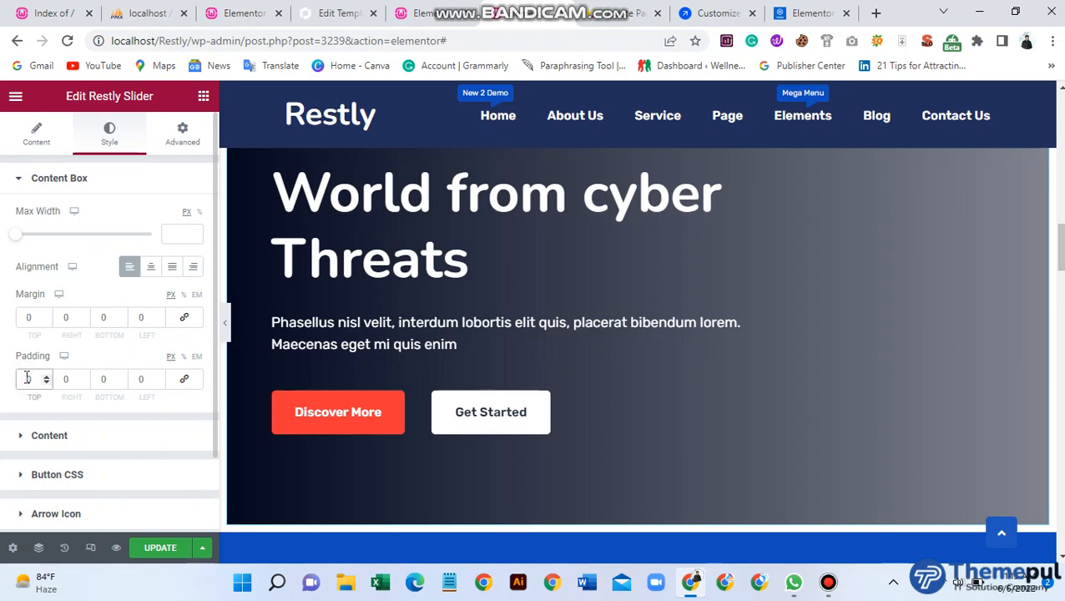
type("1")
type("00")
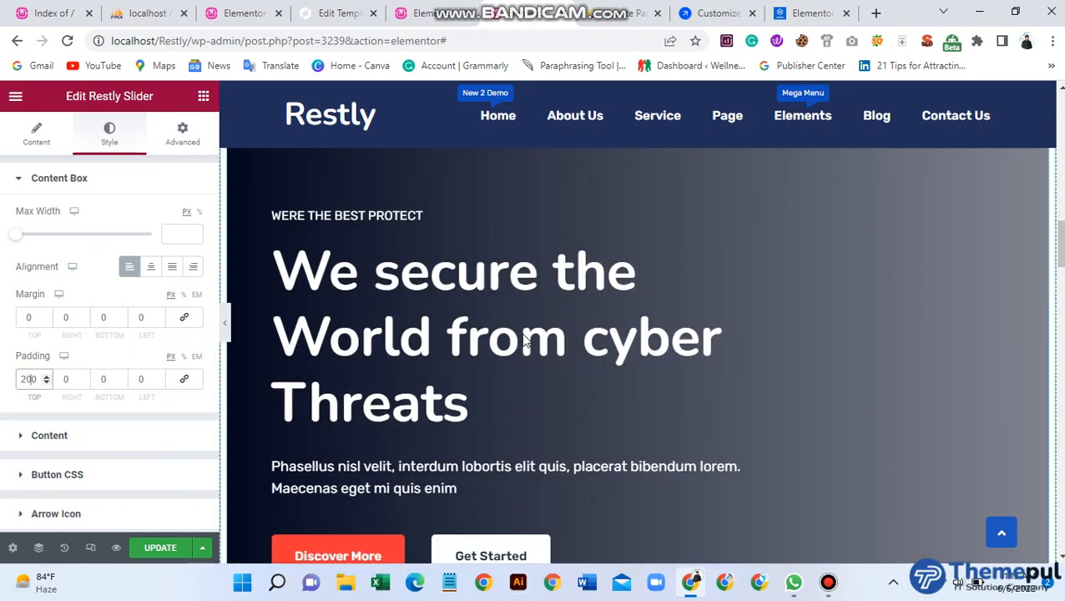
key("BackSpace")
key("BackSpace")
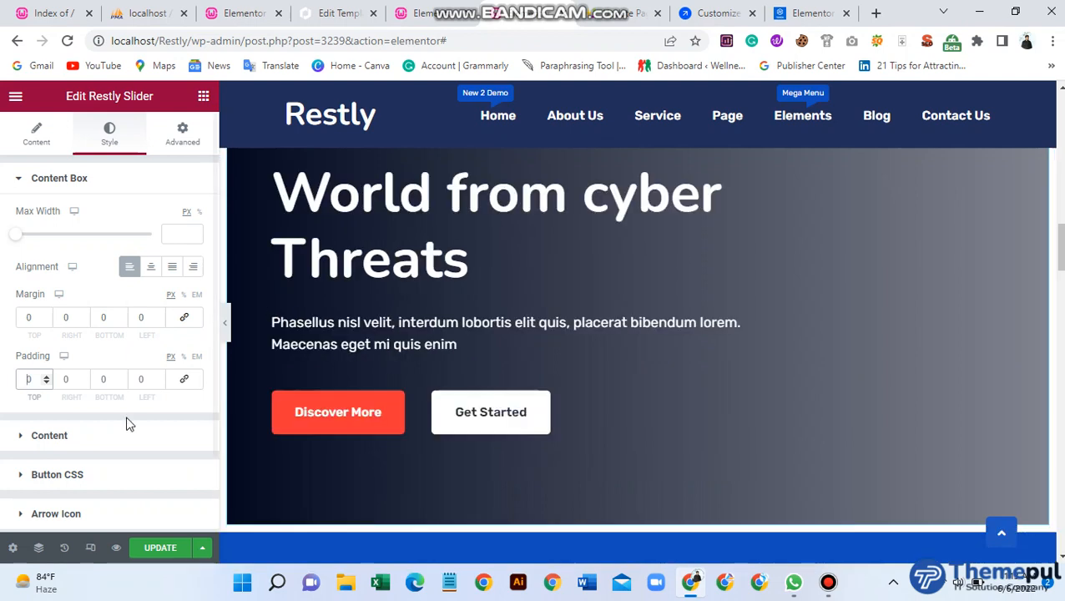
Examine the typography options for the slider title in the Content style settings
scroll(64, 456, "down", 1)
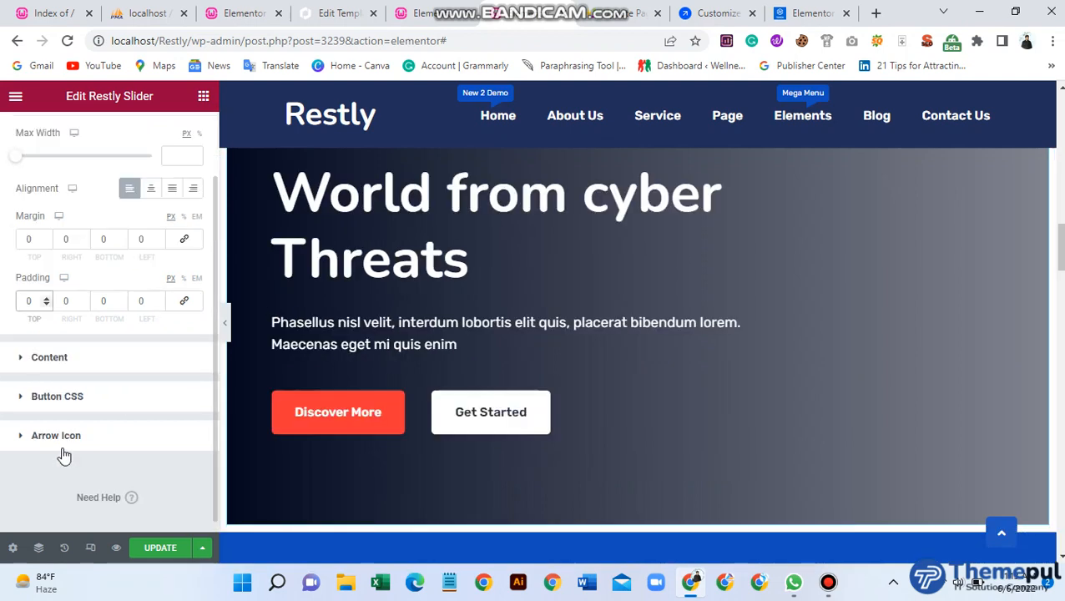
left_click(67, 358)
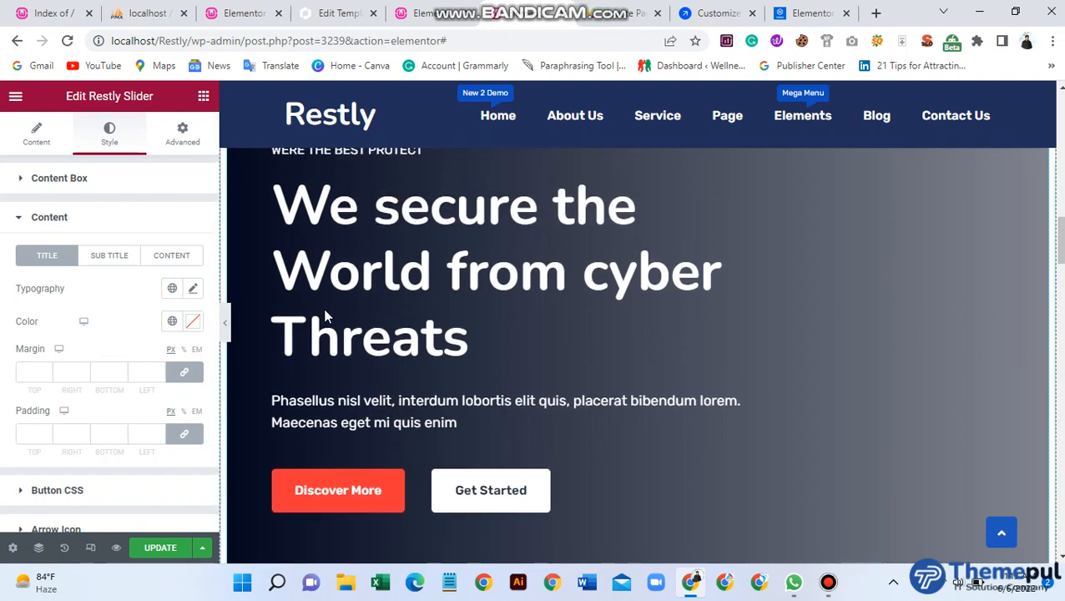
left_click(193, 288)
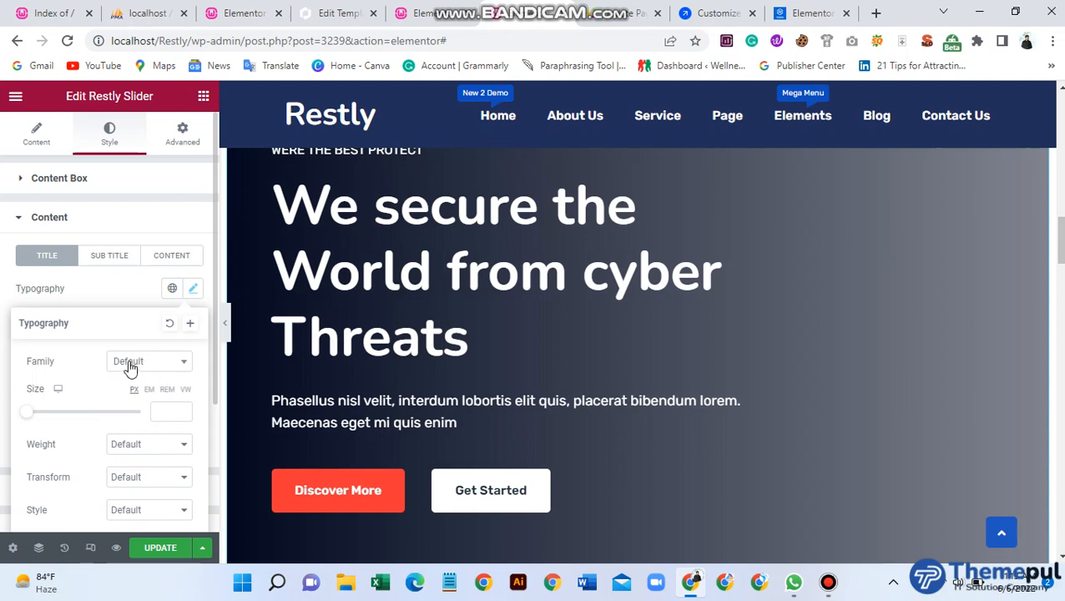
scroll(130, 376, "down", 1)
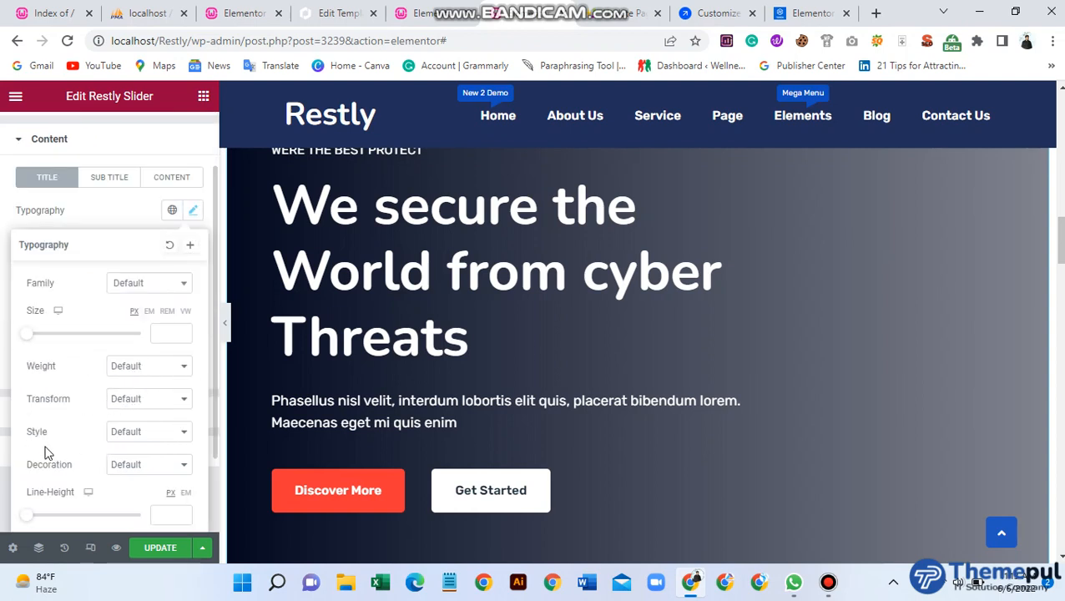
scroll(52, 469, "down", 1)
scroll(91, 471, "down", 1)
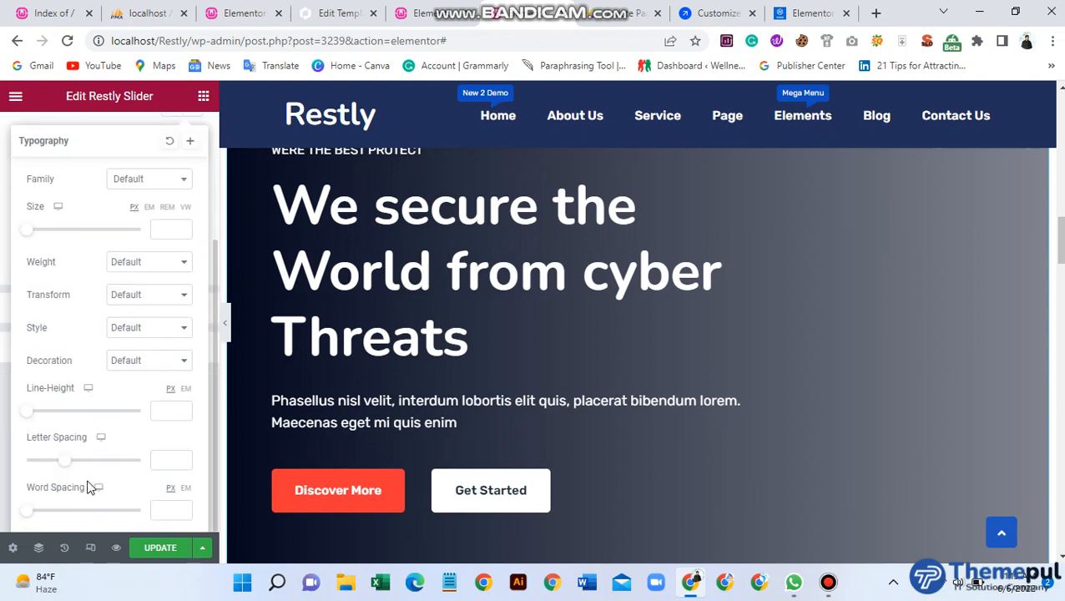
scroll(173, 484, "up", 2)
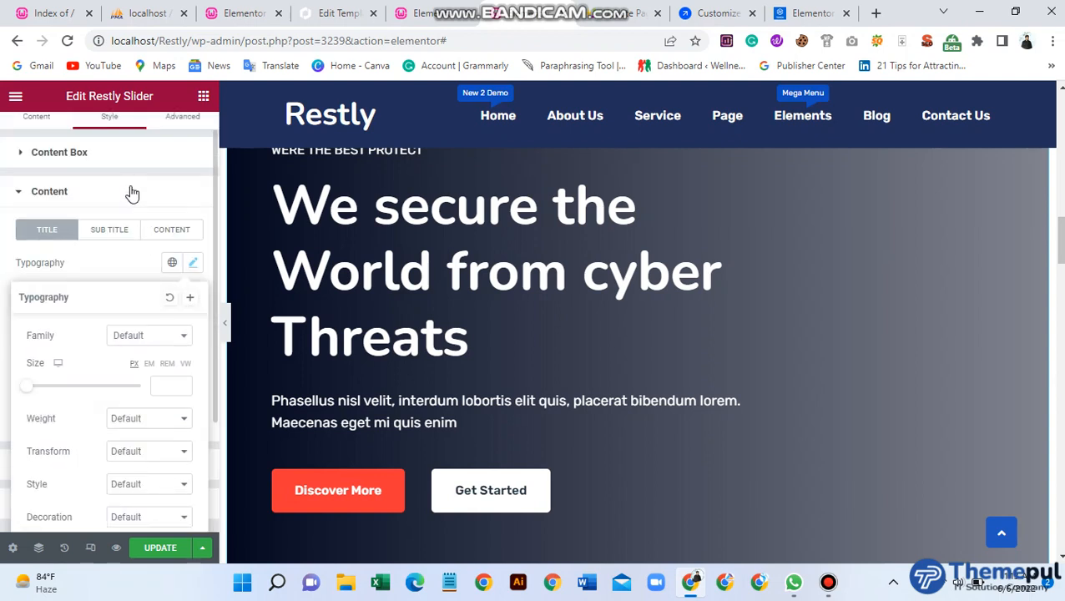
Examine the style options for the subtitle and content text, and the title's margin and padding fields
left_click(115, 238)
left_click(171, 238)
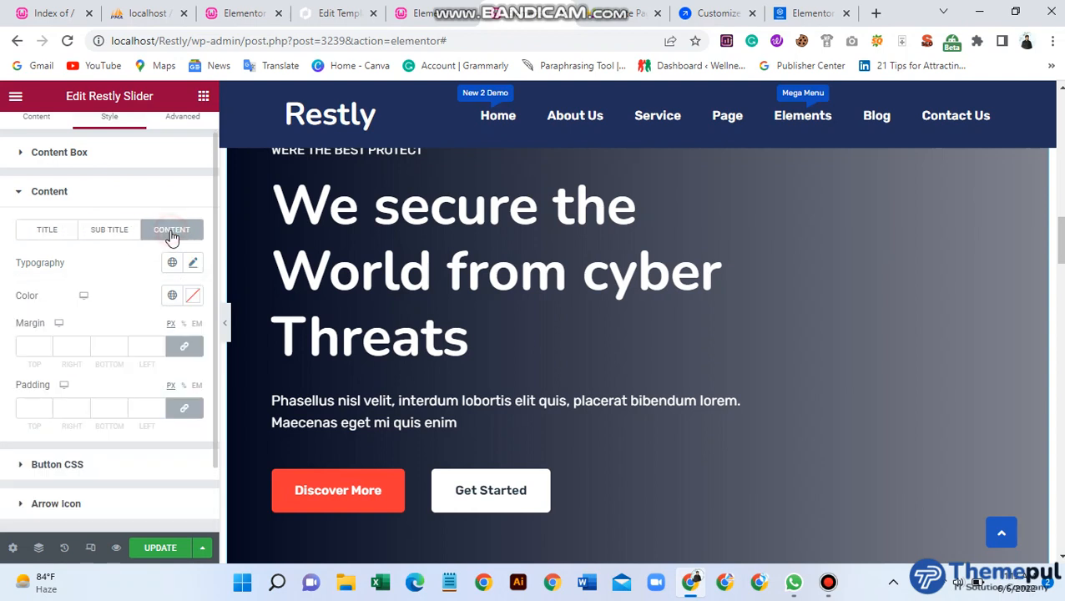
left_click(47, 194)
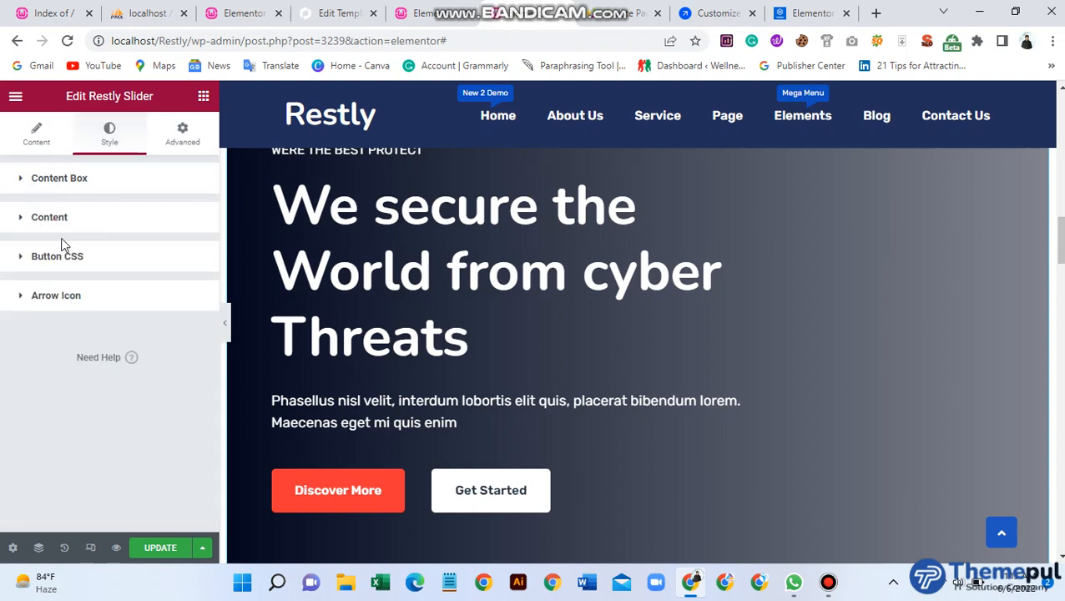
left_click(90, 217)
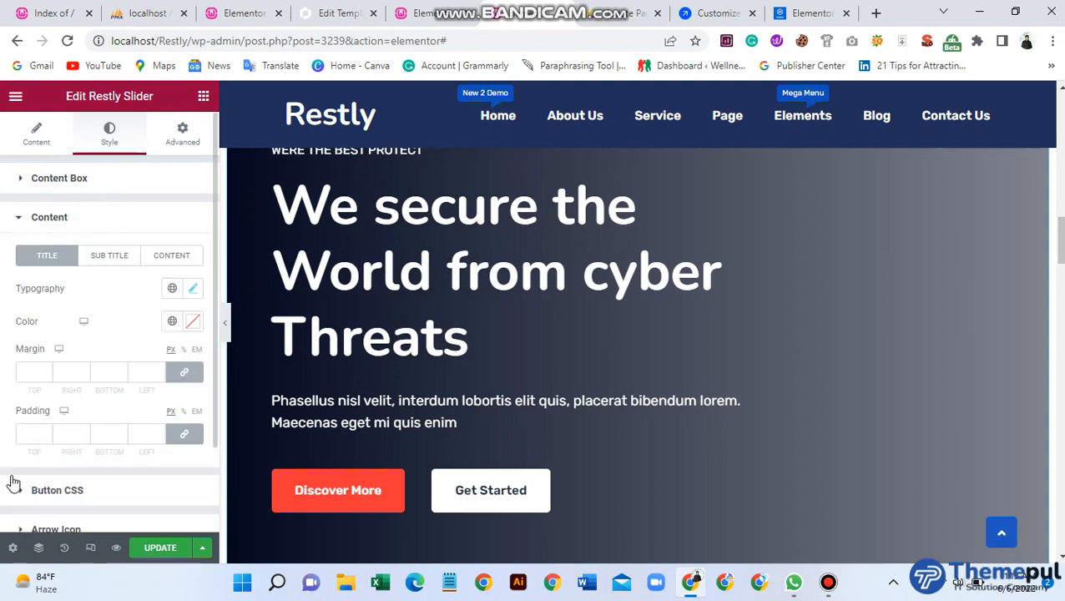
scroll(12, 480, "down", 2)
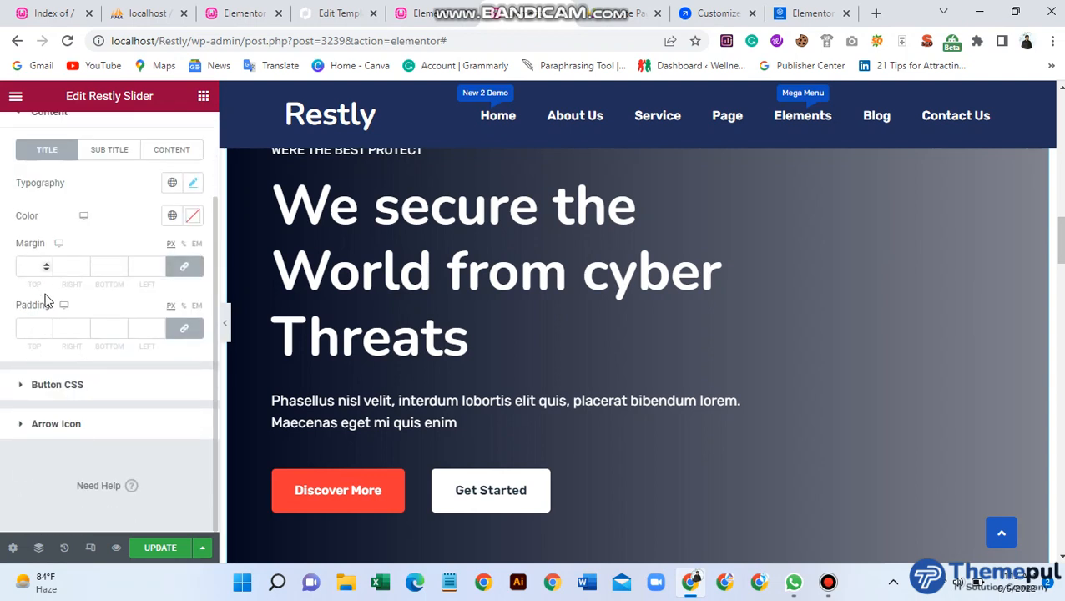
Try left alignment in the Button CSS settings, set it back to center, and review the remaining button style options
left_click(104, 390)
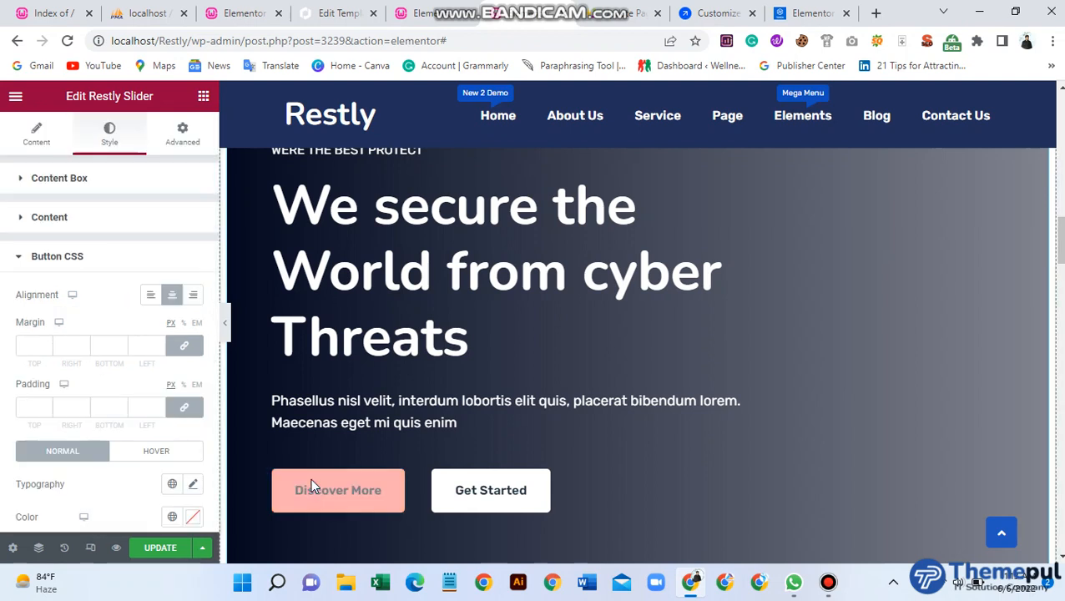
left_click(150, 296)
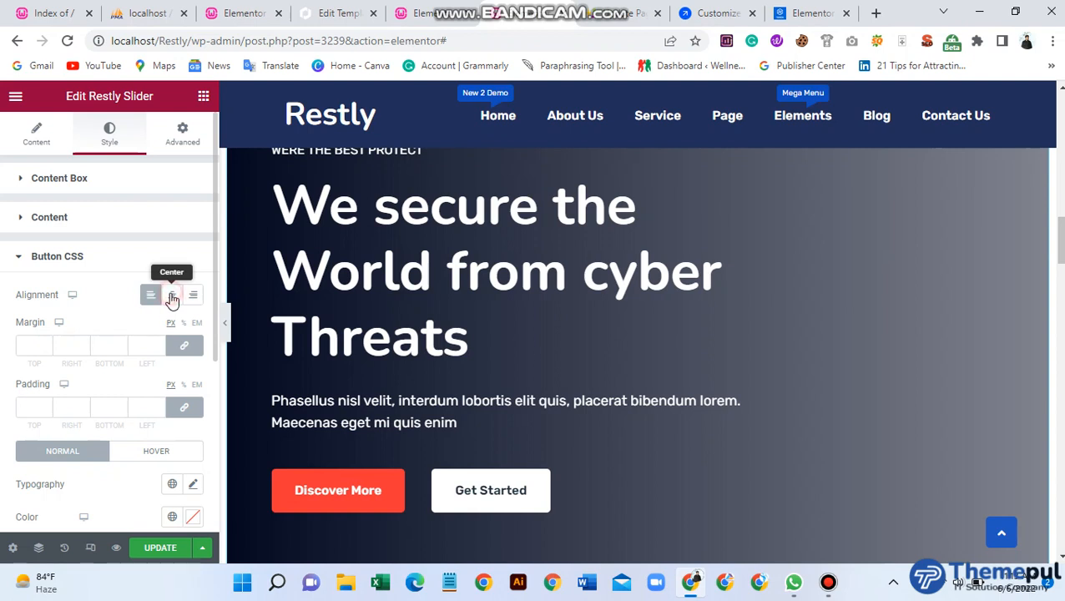
left_click(172, 296)
scroll(83, 433, "down", 1)
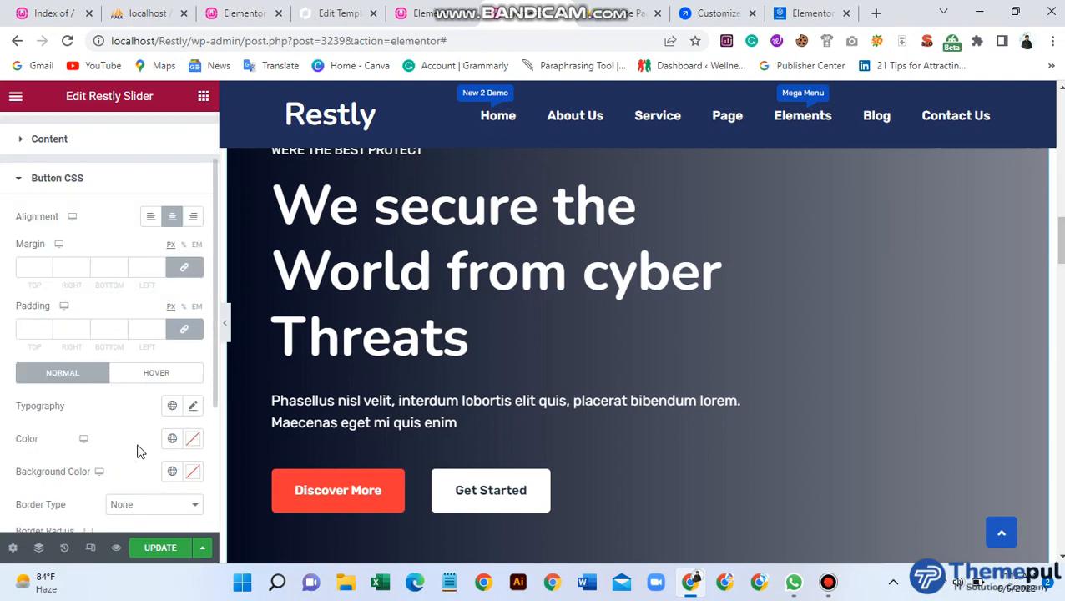
scroll(159, 446, "down", 1)
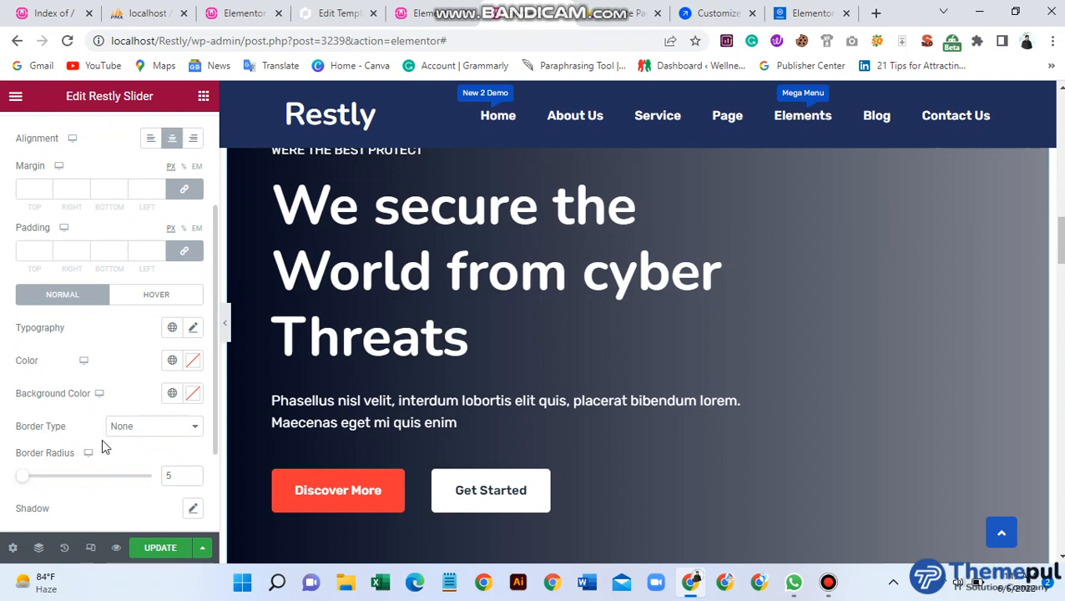
scroll(96, 492, "down", 1)
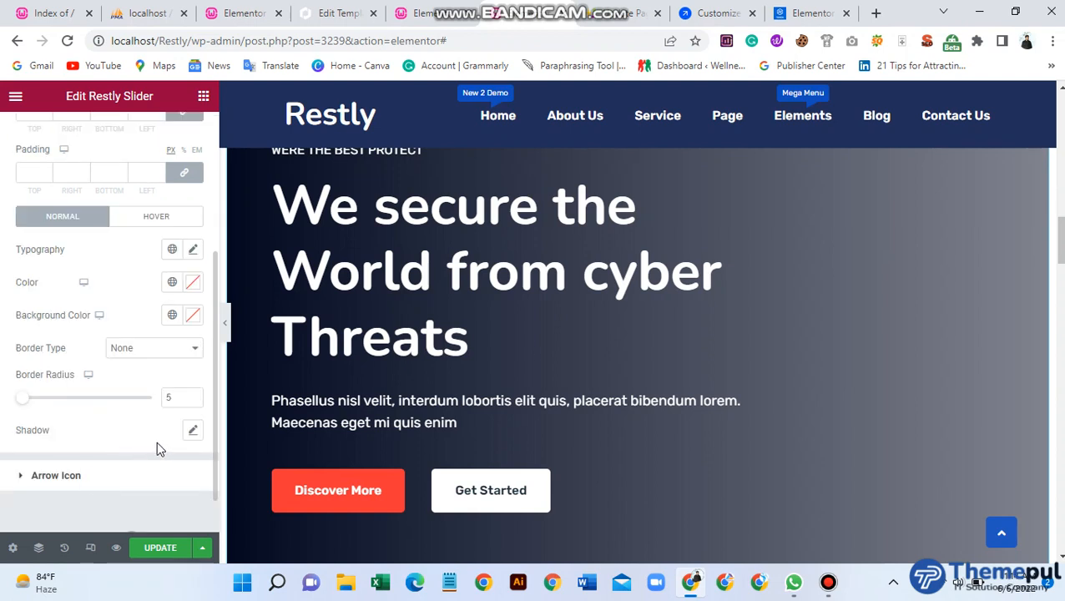
Set the slider's arrow icon color to a muted reddish brown and review the remaining Arrow Icon width and border radius options
left_click(100, 479)
scroll(116, 434, "down", 1)
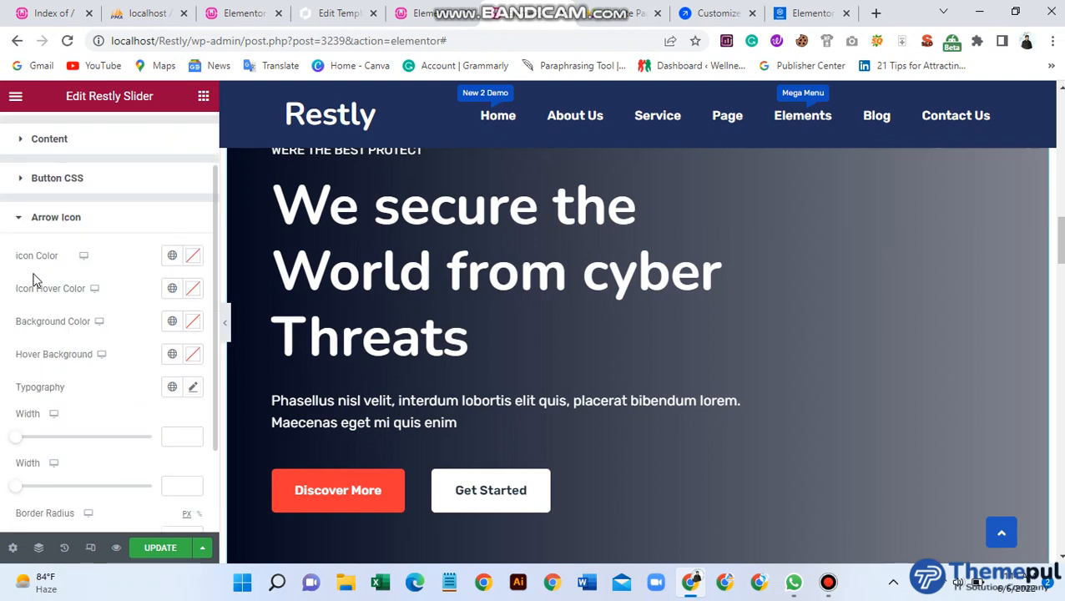
left_click(193, 256)
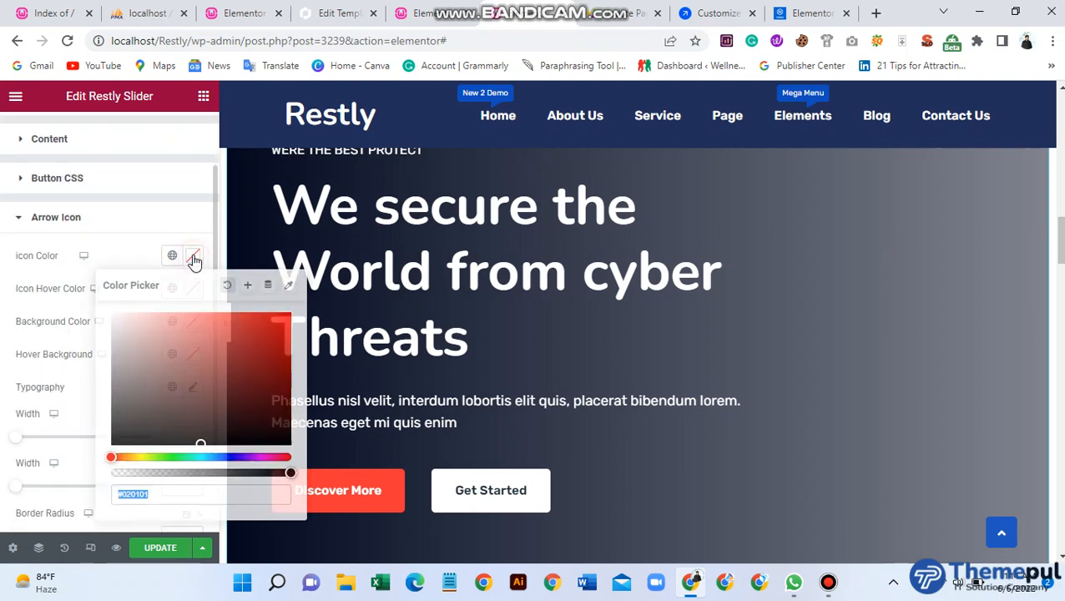
left_click(185, 386)
left_click(137, 252)
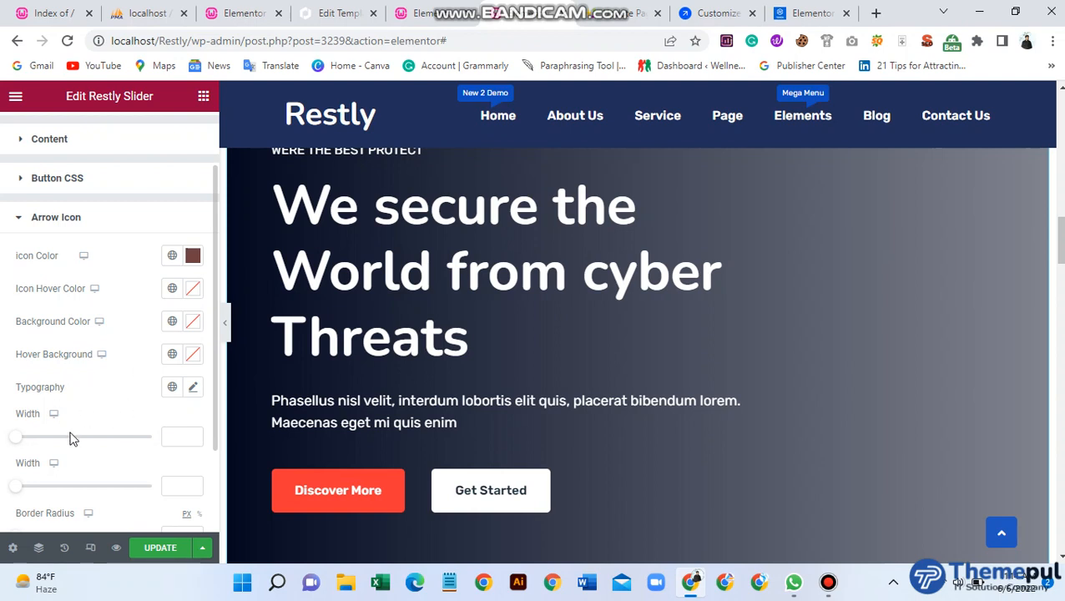
scroll(77, 437, "down", 2)
scroll(94, 438, "down", 1)
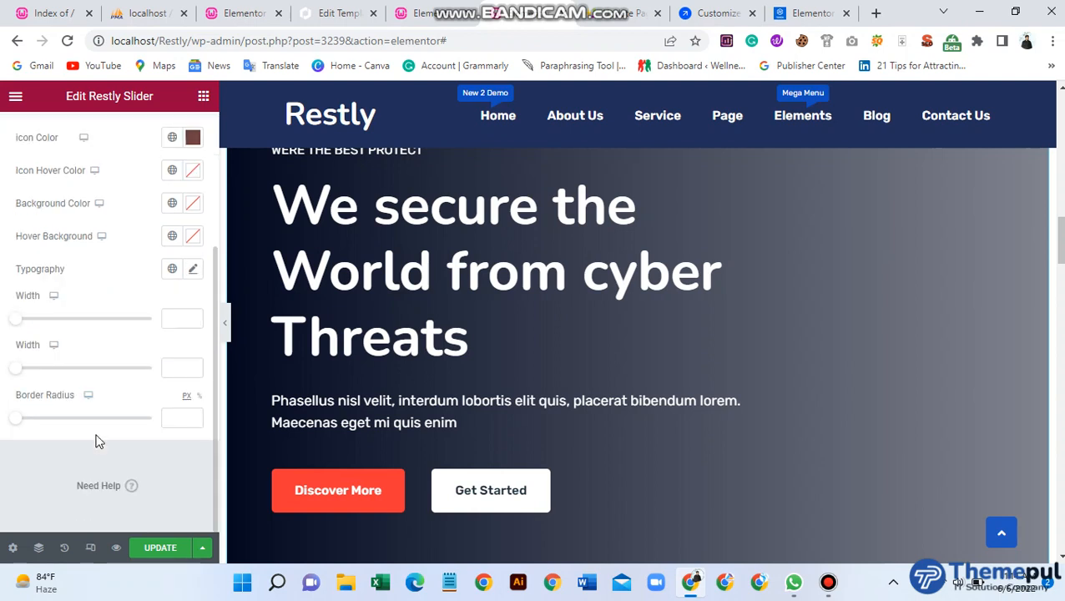
scroll(100, 438, "up", 5)
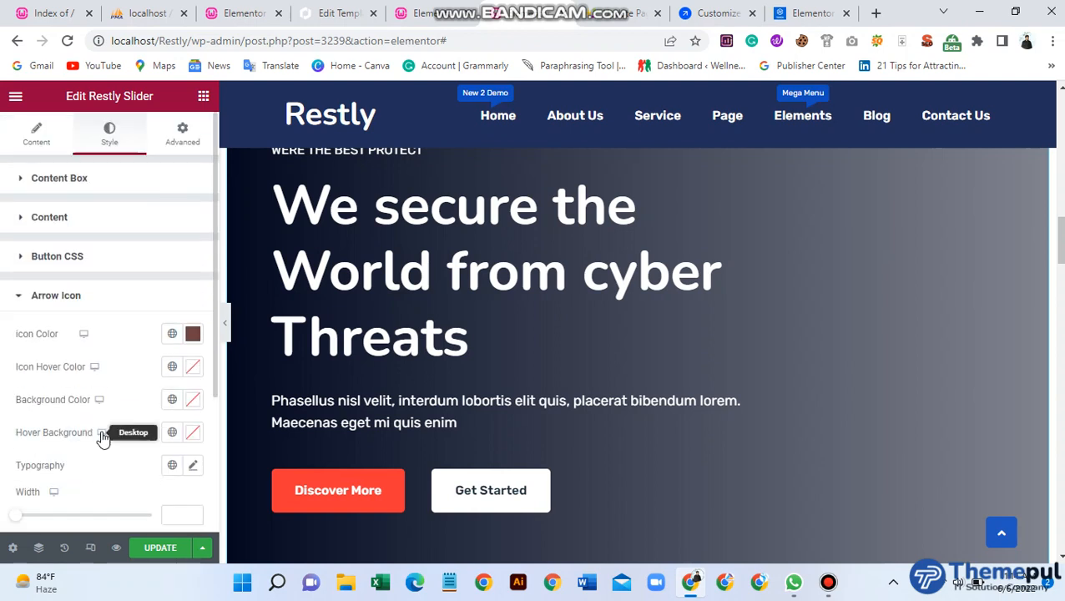
Examine the slider's Advanced settings, including layout margin, padding and width choices, and the sections from Motion Effects to Custom CSS
left_click(182, 133)
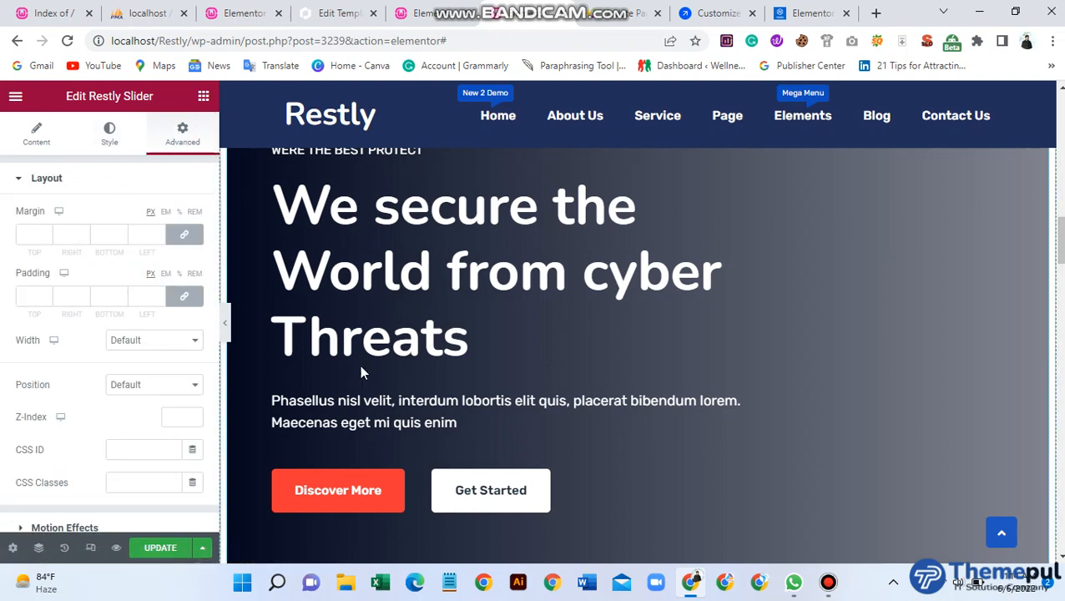
left_click(167, 342)
left_click(167, 342)
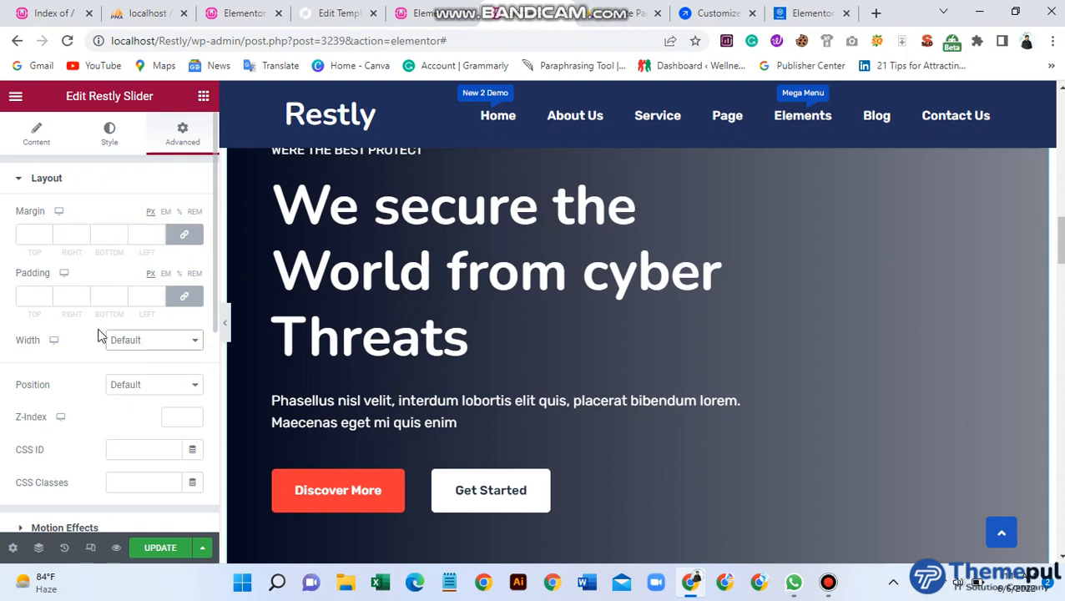
scroll(95, 423, "down", 2)
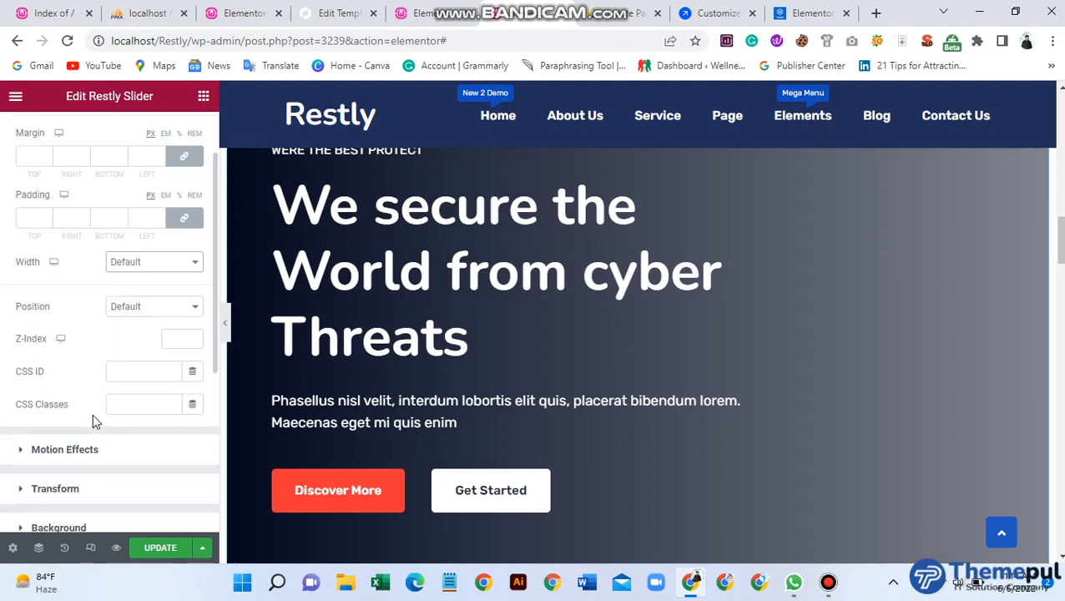
scroll(95, 423, "down", 1)
scroll(124, 400, "down", 3)
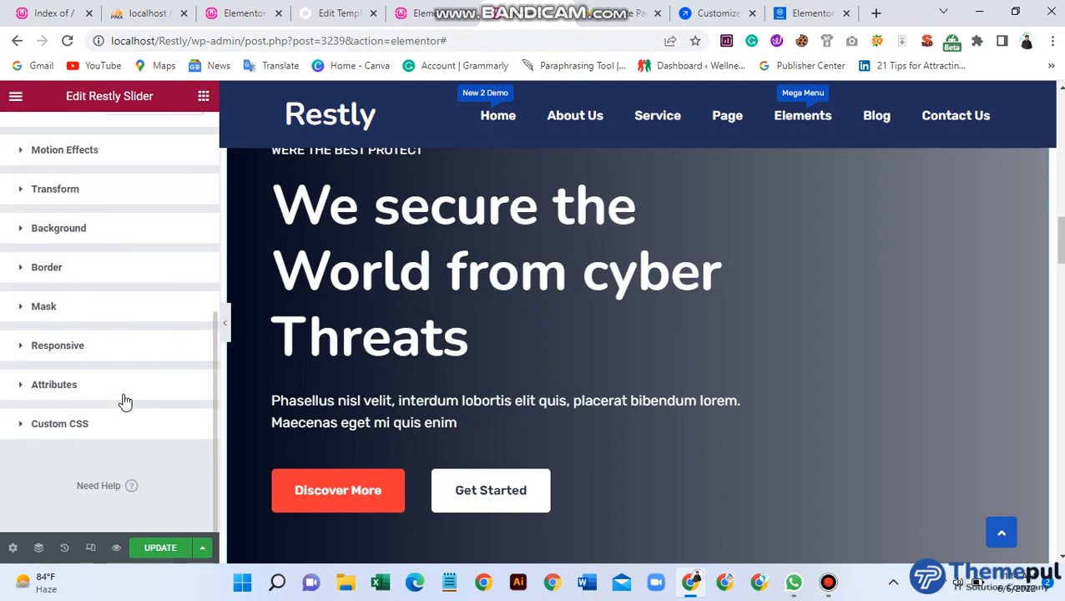
scroll(123, 401, "up", 1)
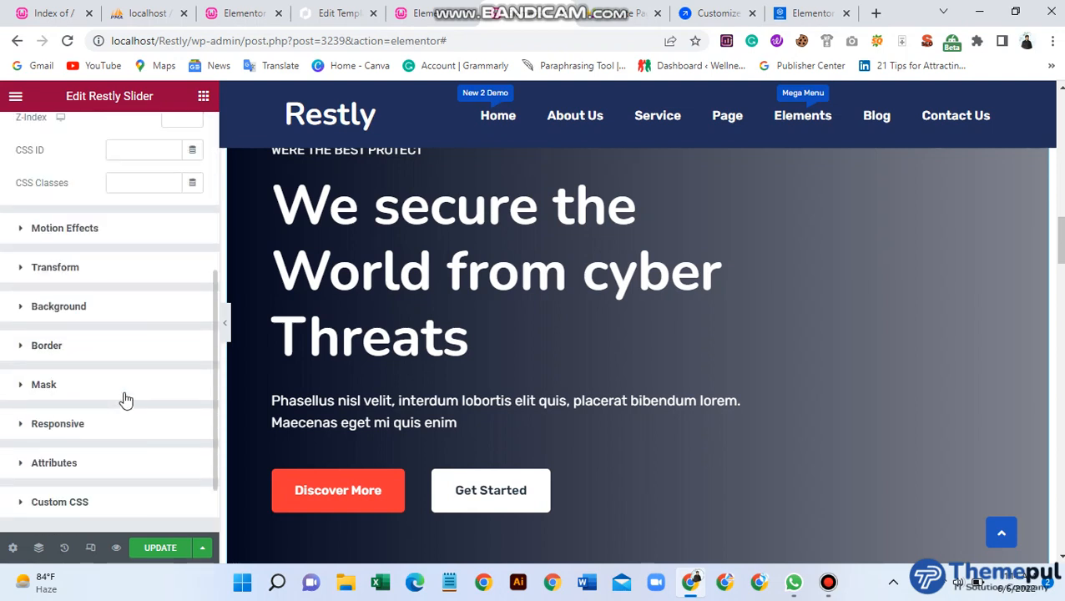
scroll(127, 398, "down", 1)
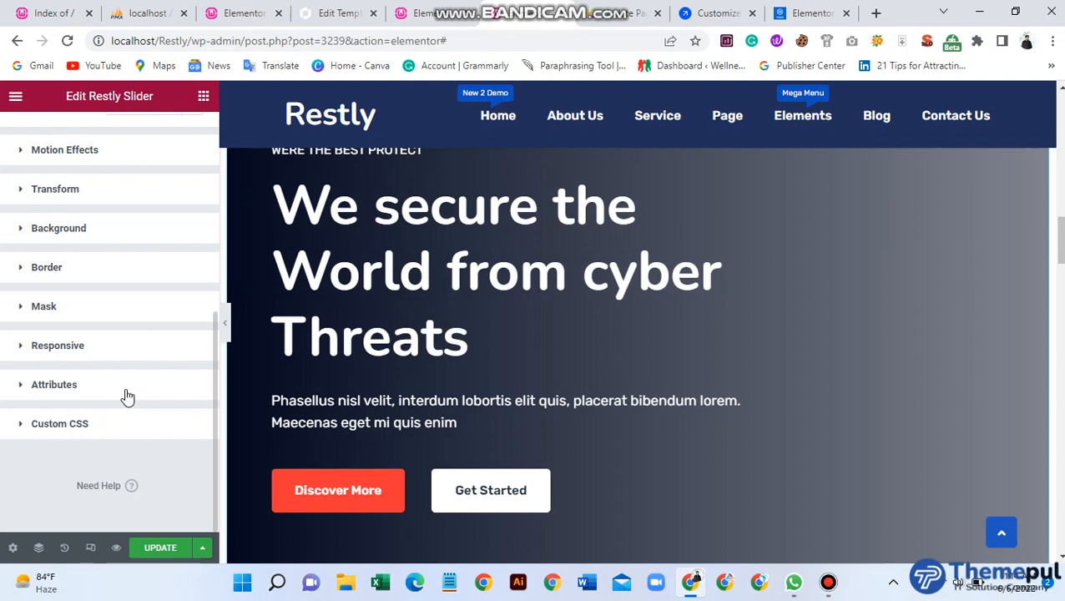
scroll(129, 397, "up", 1)
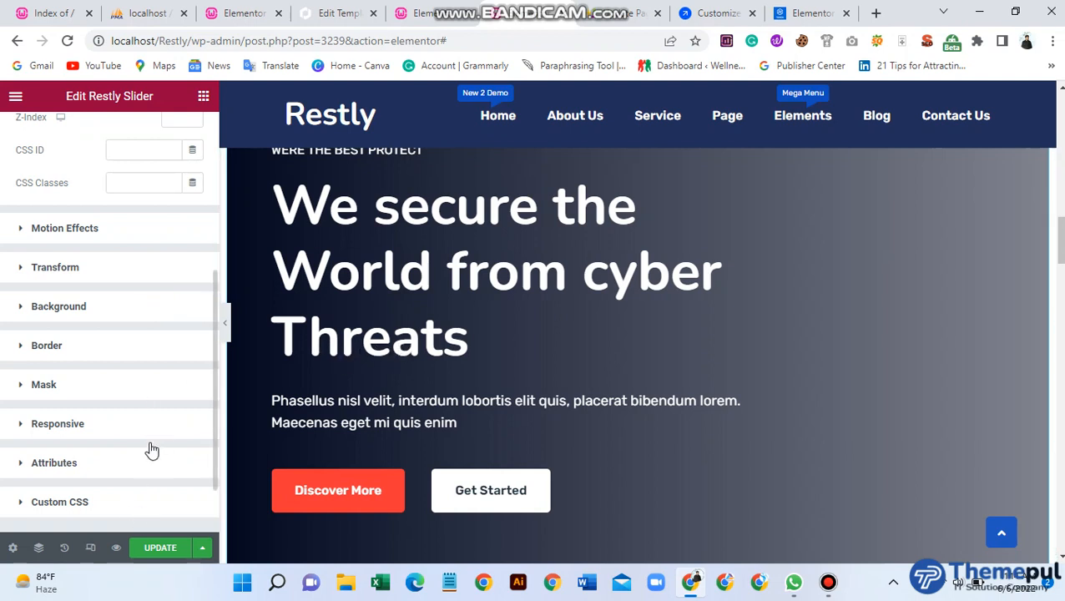
Update the page to save the Restly Slider changes
left_click(165, 548)
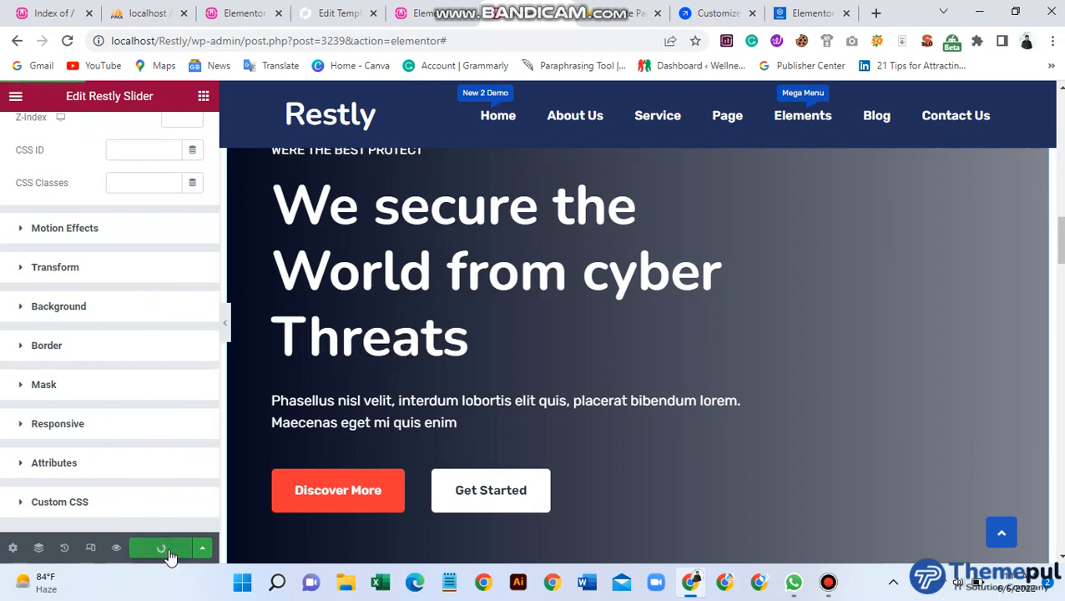